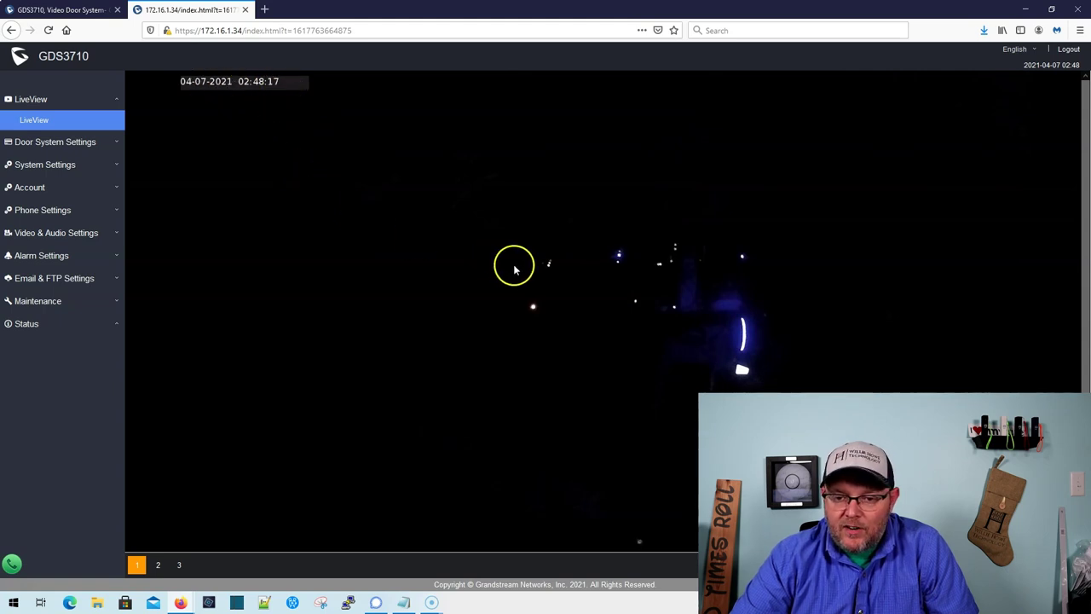
Compare video streams 1, 2 and 3 in the door camera's live view, returning to stream 1.
{"action": "left_click", "coordinate": [159, 565]}
{"action": "left_click", "coordinate": [179, 567]}
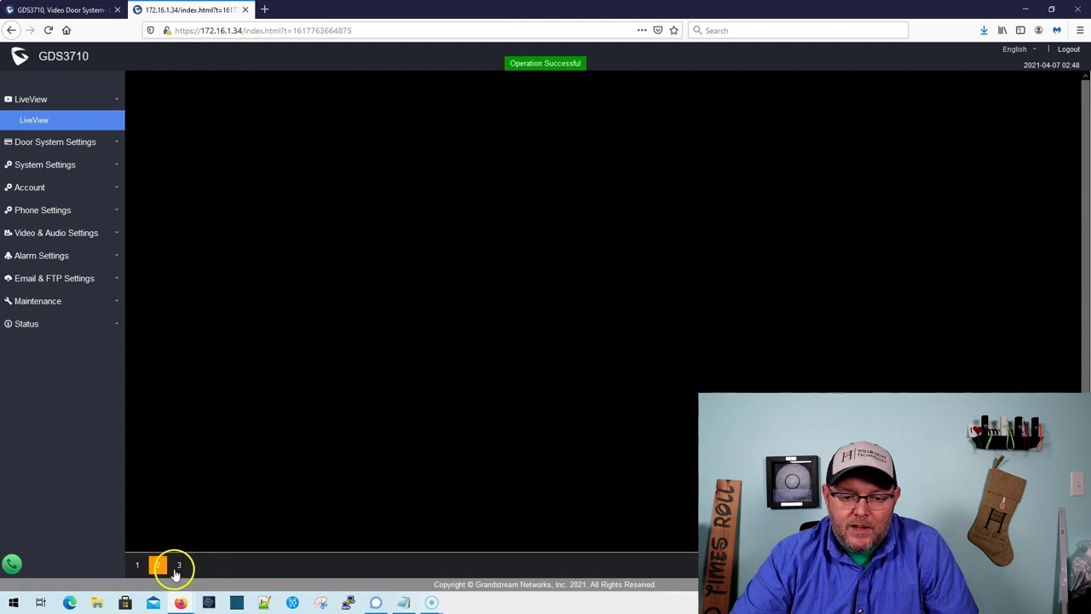
{"action": "left_click", "coordinate": [137, 565]}
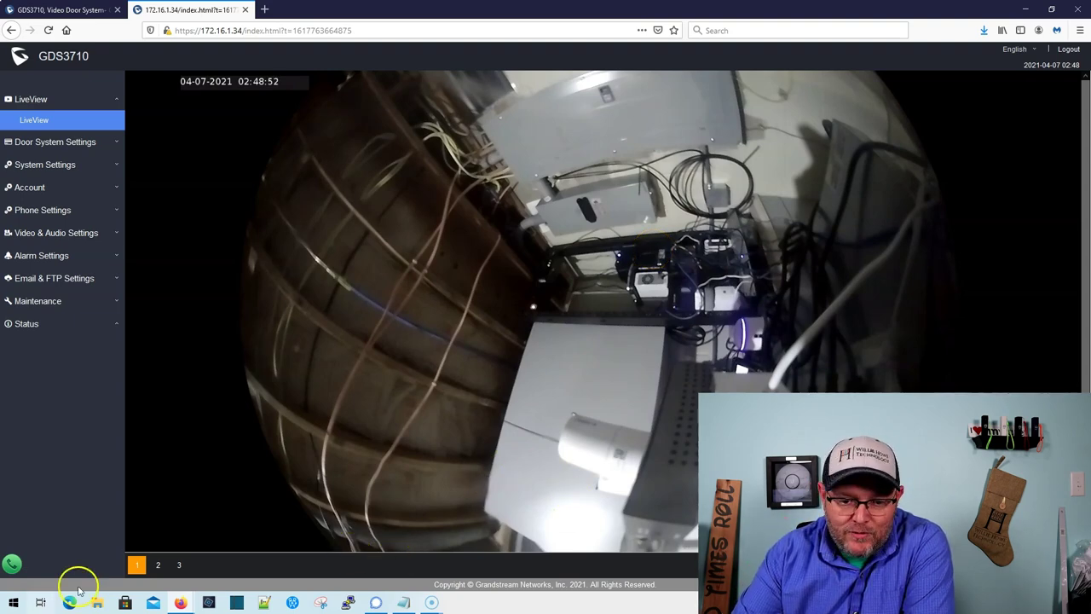
{"action": "left_click", "coordinate": [159, 567]}
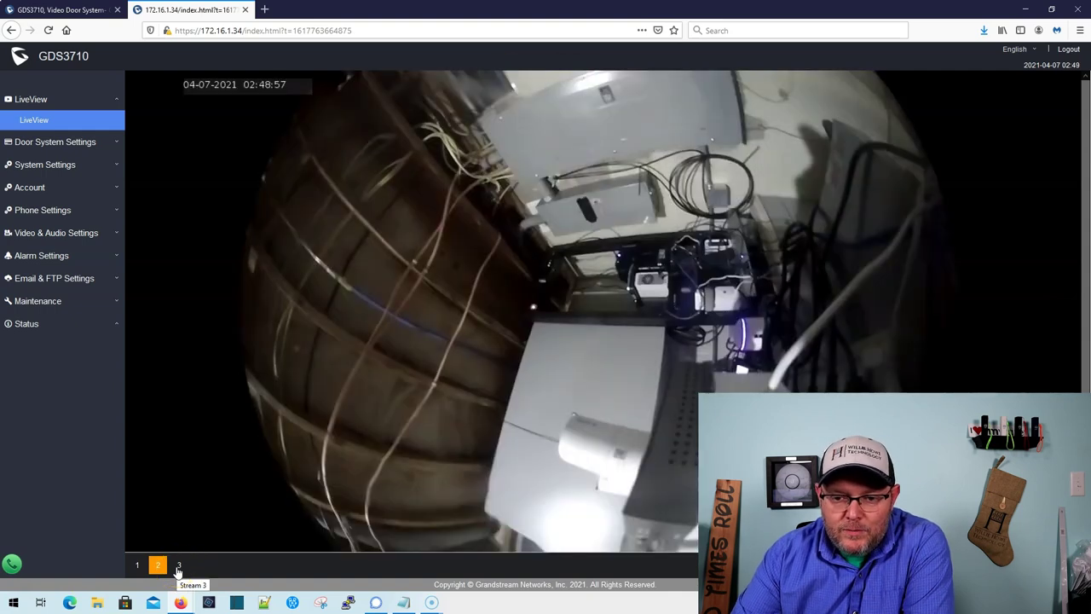
{"action": "left_click", "coordinate": [178, 568]}
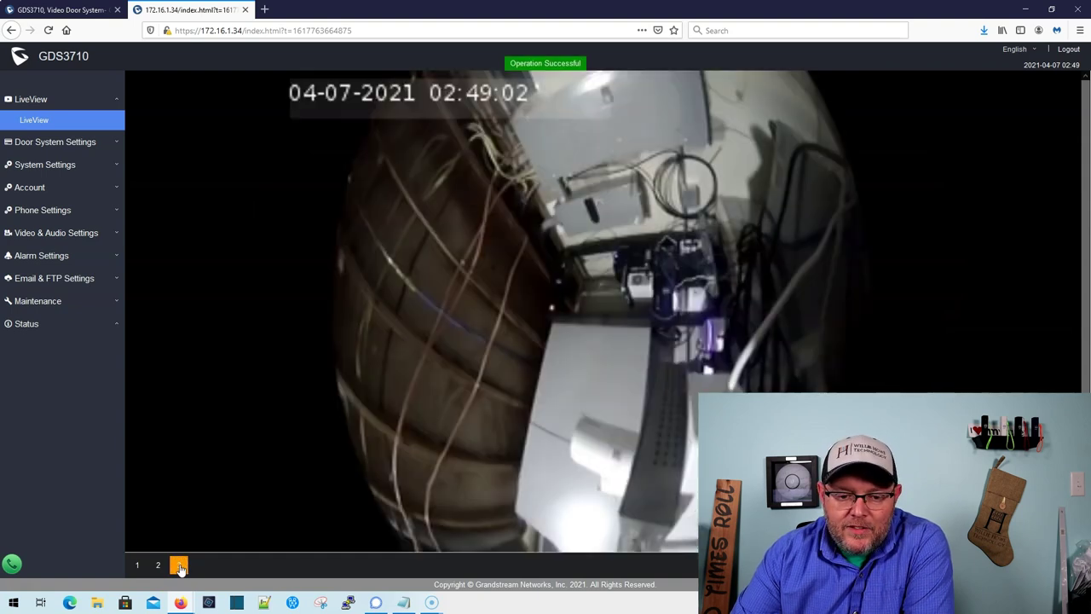
{"action": "left_click", "coordinate": [170, 568]}
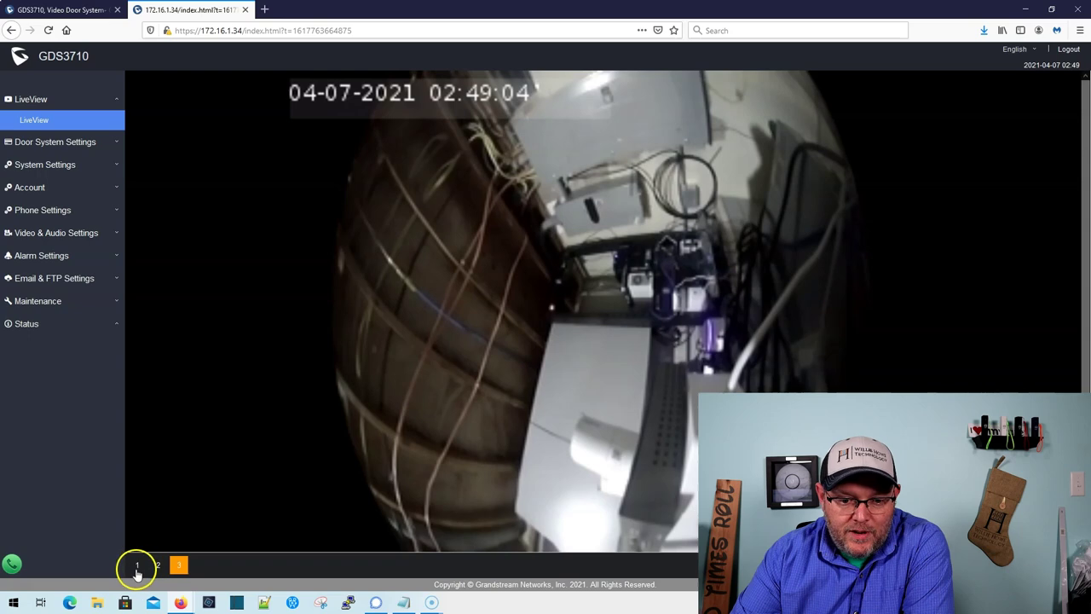
{"action": "left_click", "coordinate": [137, 566]}
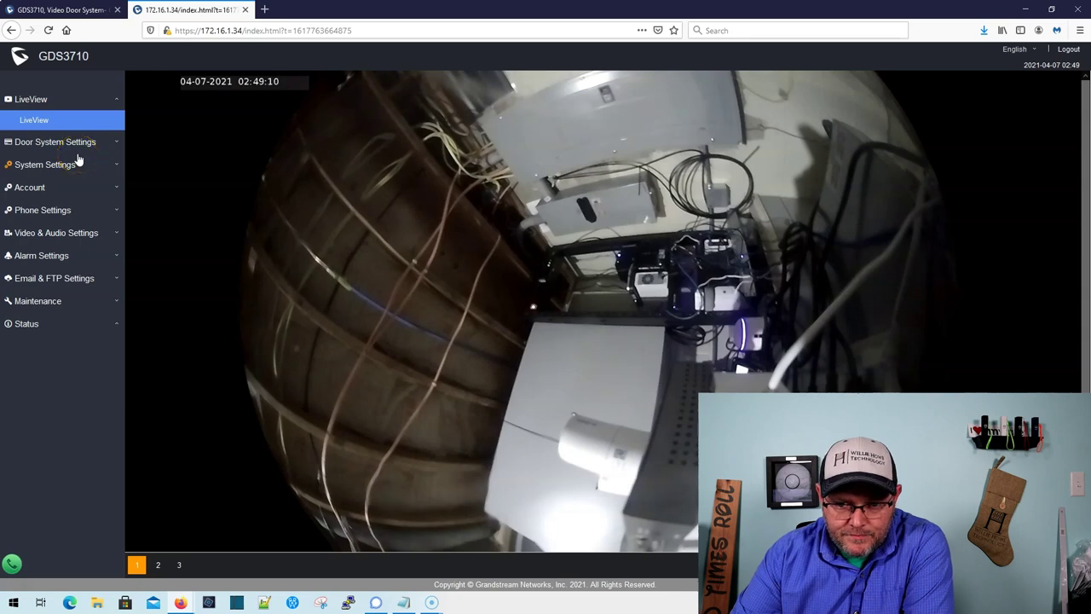
Examine the alarm output, unlock timing and snapshot options in the door system's basic settings.
{"action": "left_click", "coordinate": [55, 142]}
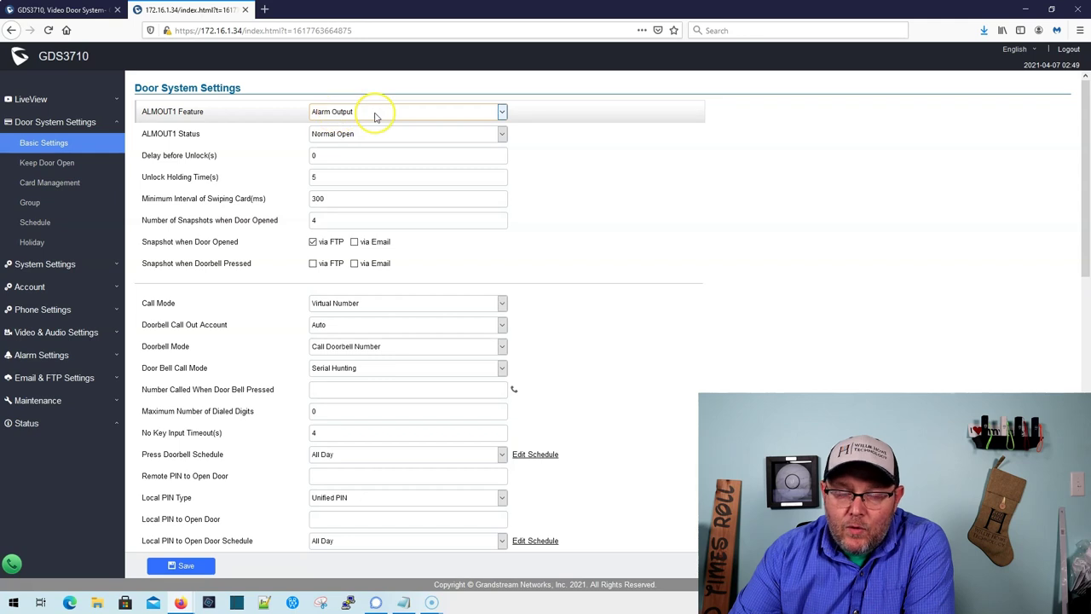
{"action": "left_click", "coordinate": [341, 163]}
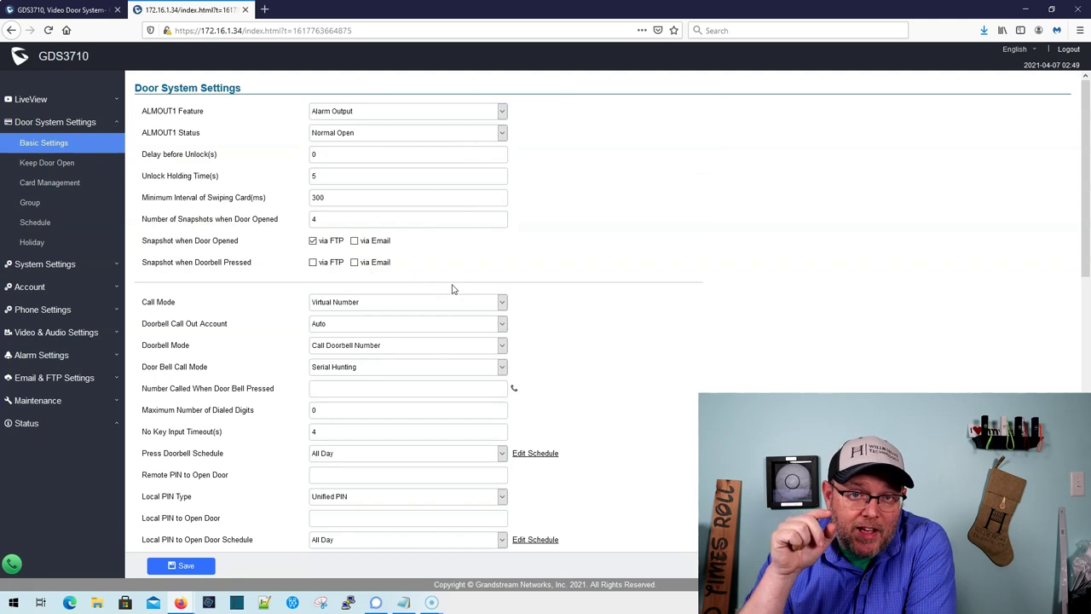
{"action": "left_click", "coordinate": [300, 278]}
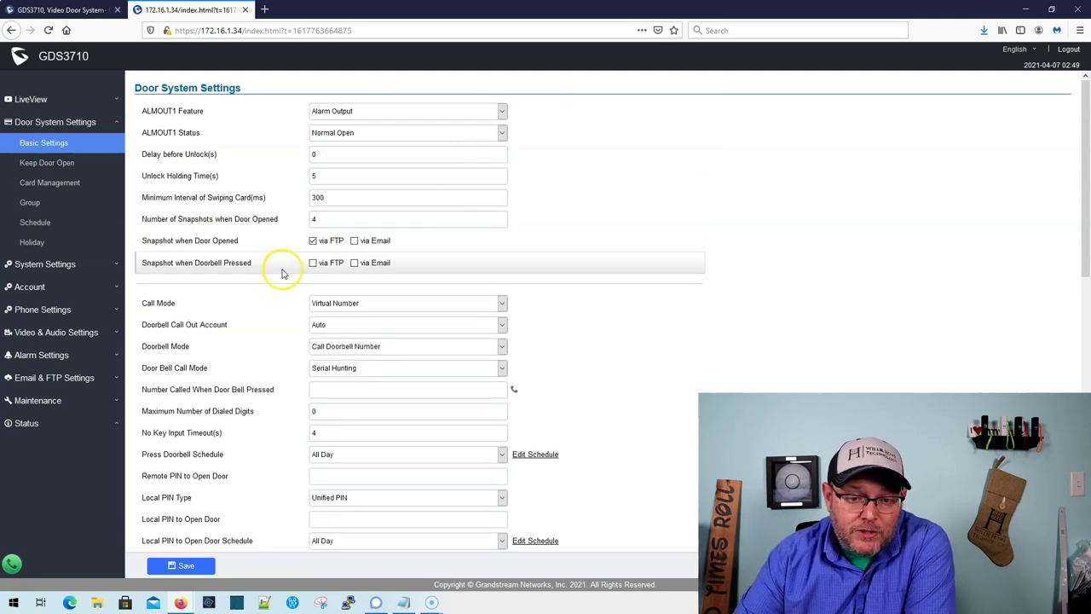
{"action": "left_click", "coordinate": [313, 241]}
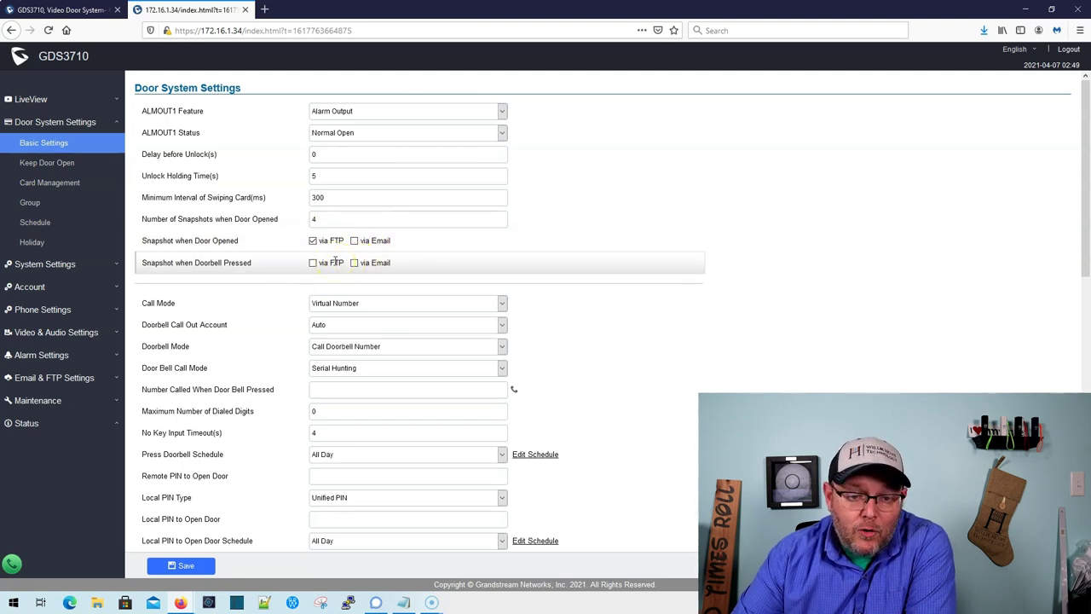
{"action": "left_click", "coordinate": [266, 216]}
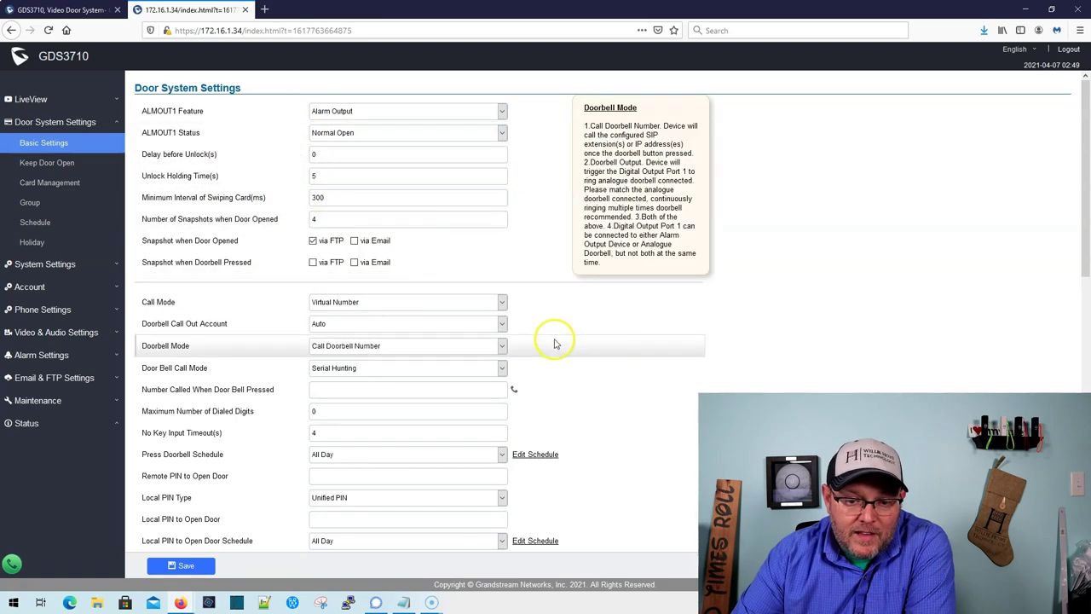
Examine the doorbell call, PIN, DTMF door opening, card issuing and light options in the door system's basic settings.
{"action": "scroll", "coordinate": [580, 341], "scroll_direction": "down", "scroll_amount": 2}
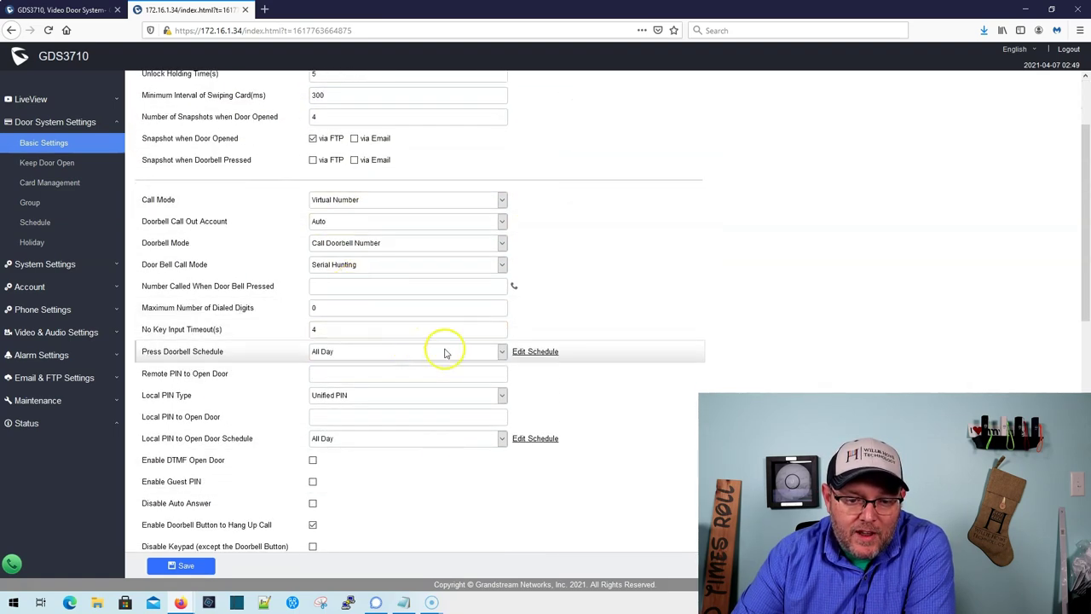
{"action": "scroll", "coordinate": [580, 389], "scroll_direction": "down", "scroll_amount": 2}
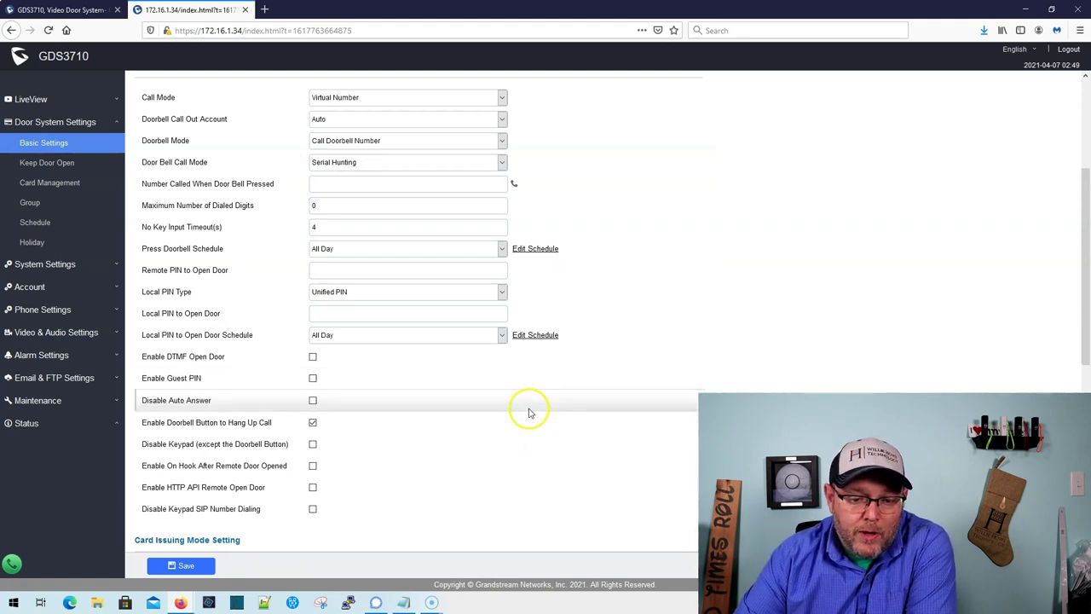
{"action": "mouse_move", "coordinate": [236, 356]}
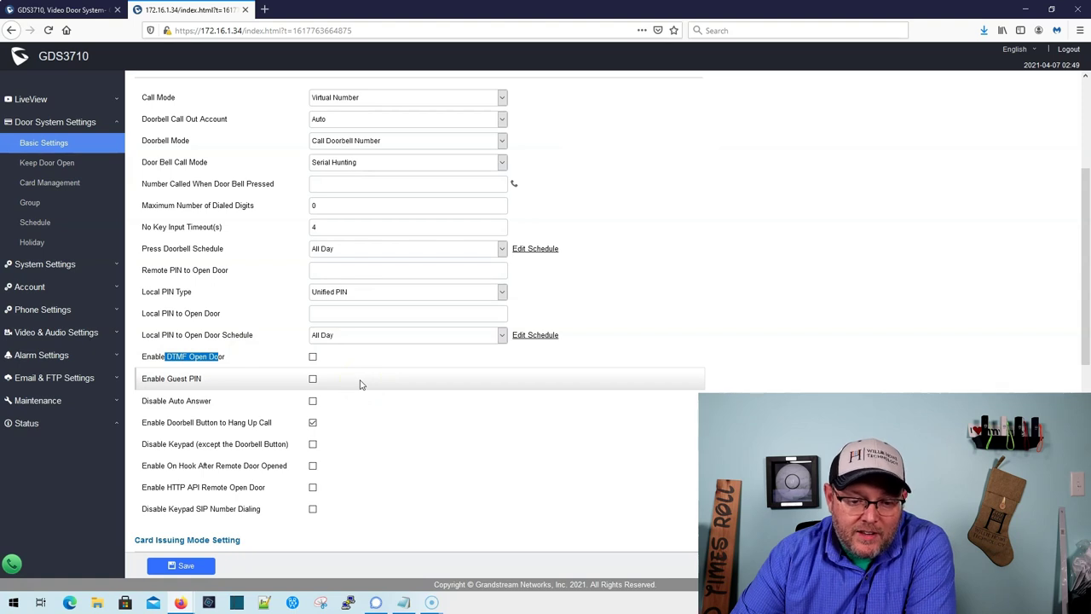
{"action": "scroll", "coordinate": [347, 426], "scroll_direction": "down", "scroll_amount": 3}
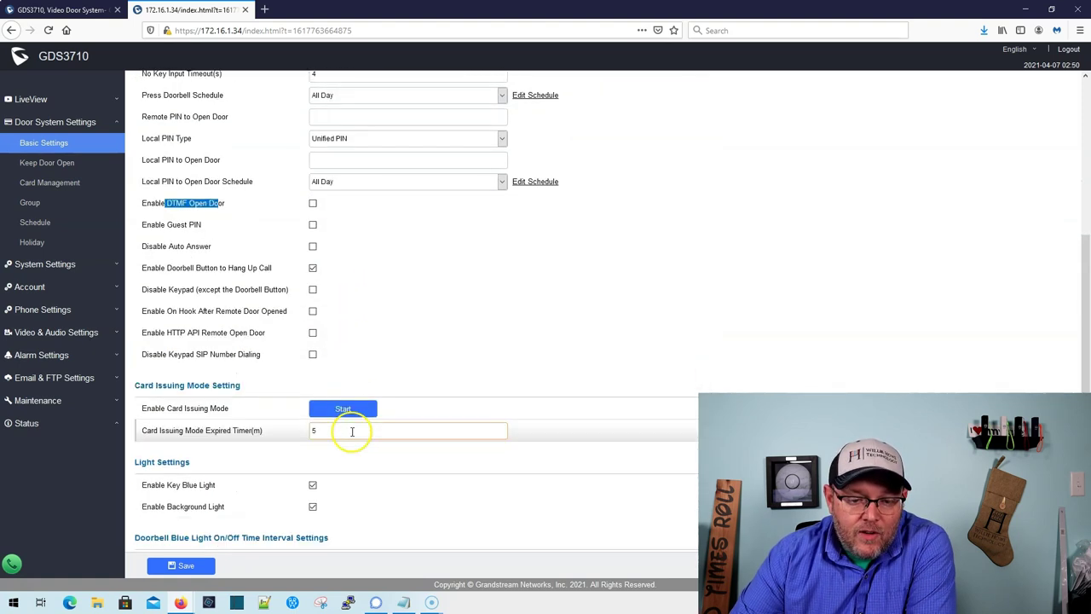
{"action": "scroll", "coordinate": [398, 453], "scroll_direction": "down", "scroll_amount": 1}
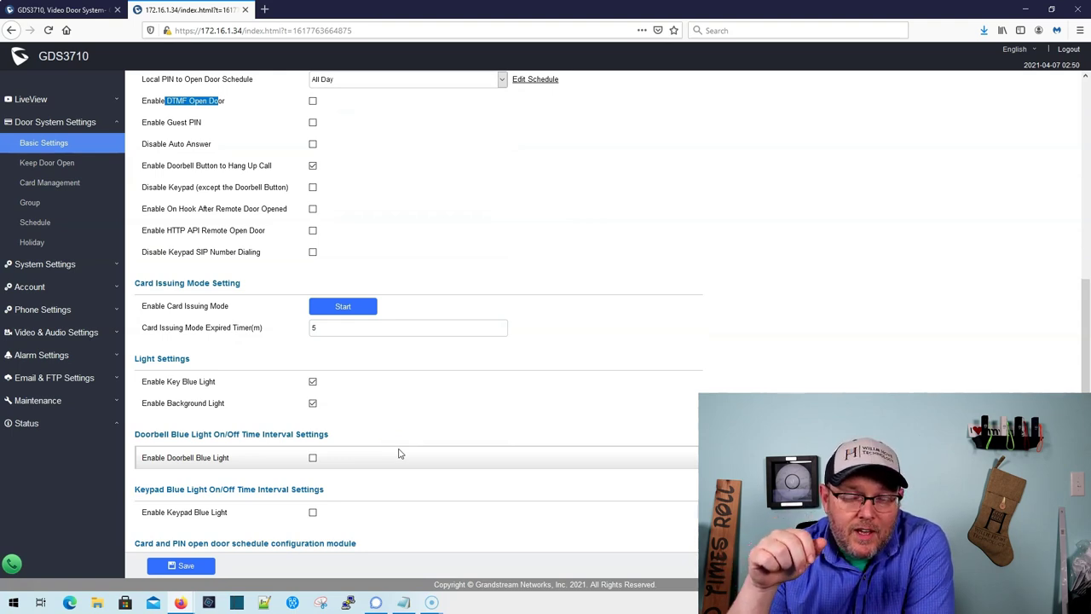
{"action": "scroll", "coordinate": [400, 425], "scroll_direction": "down", "scroll_amount": 2}
{"action": "scroll", "coordinate": [494, 436], "scroll_direction": "up", "scroll_amount": 5}
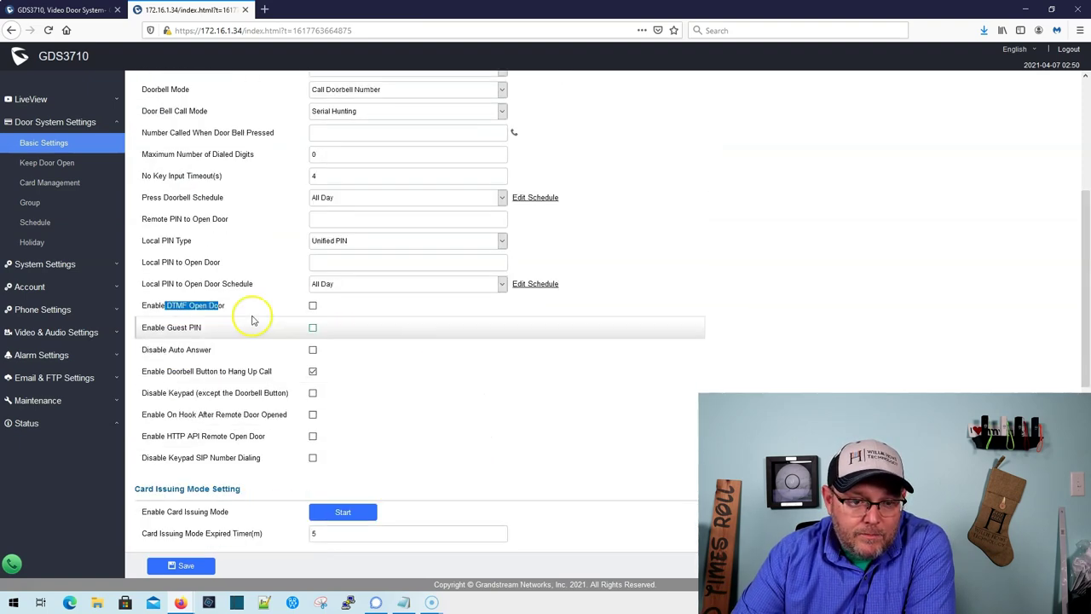
Review the Keep Door Open, Card Management, Group, Schedule and Holiday pages of the door system settings.
{"action": "left_click", "coordinate": [37, 160]}
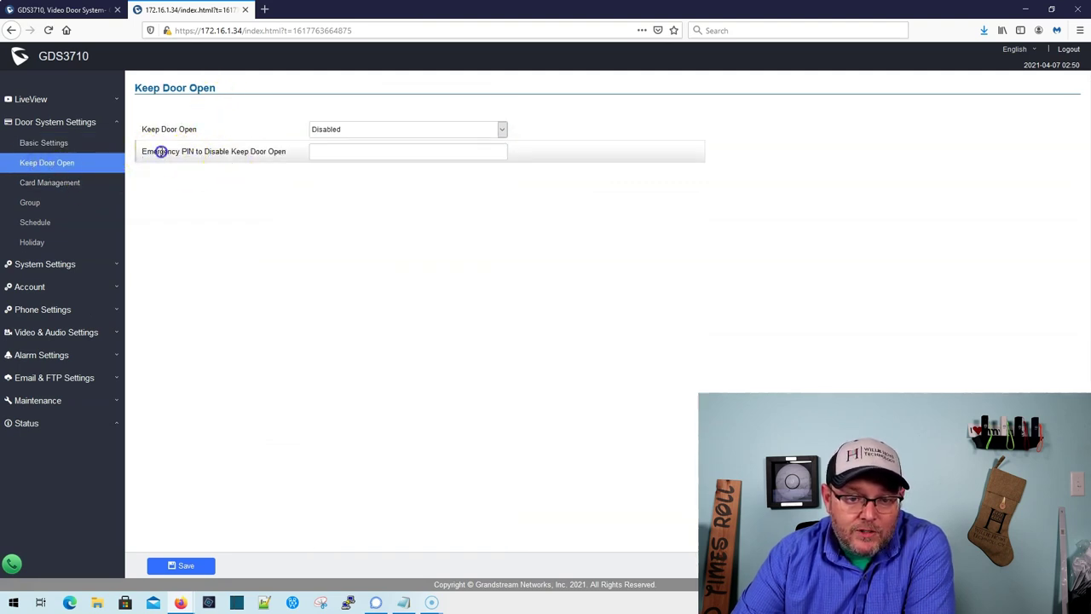
{"action": "left_click_drag", "start_coordinate": [160, 152], "coordinate": [281, 150]}
{"action": "left_click", "coordinate": [276, 188]}
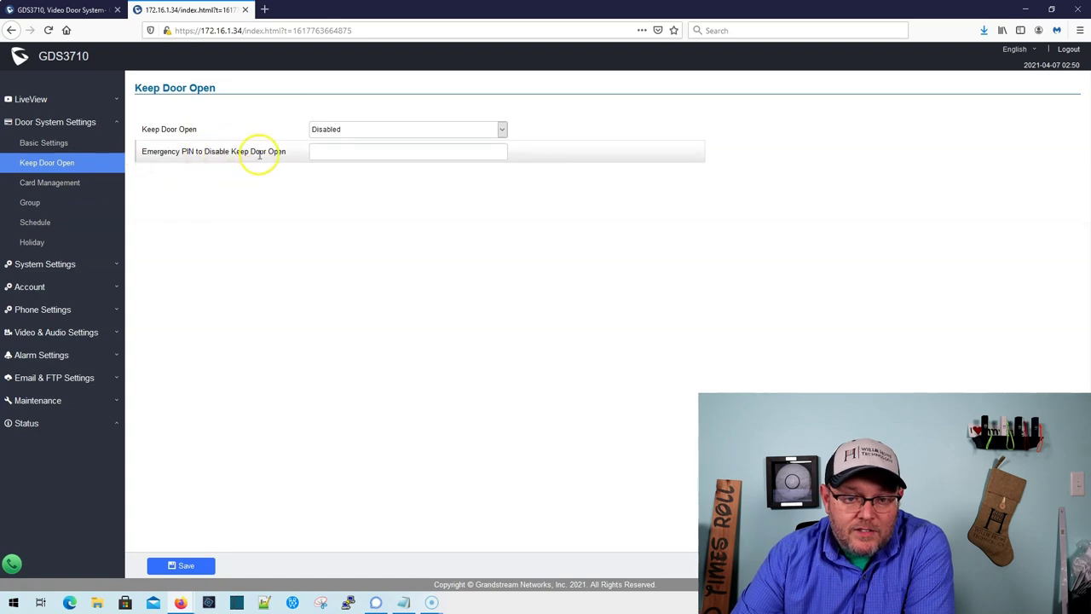
{"action": "left_click", "coordinate": [69, 185]}
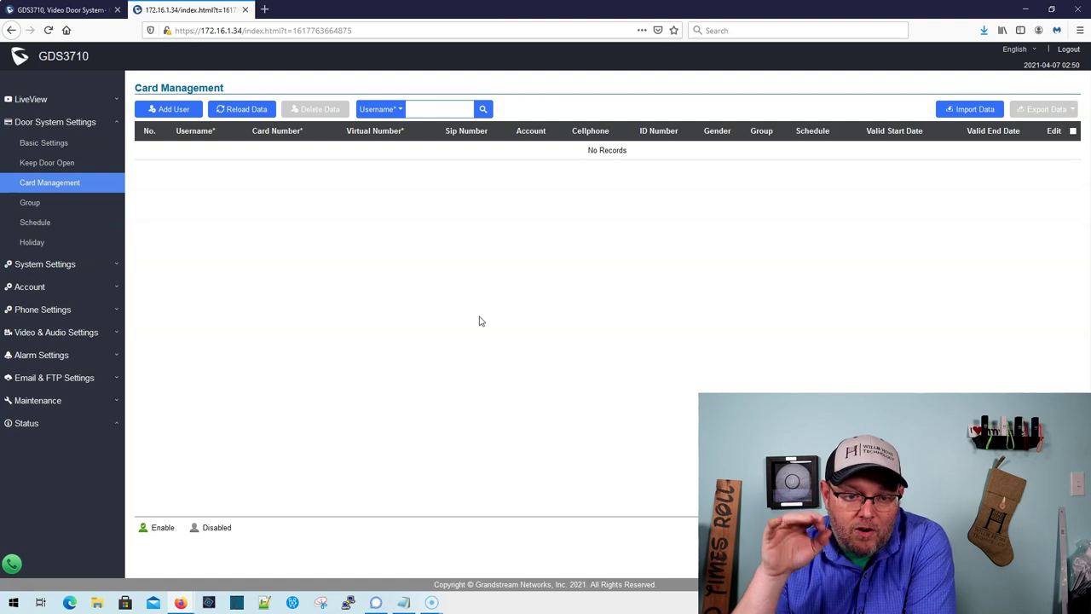
{"action": "left_click", "coordinate": [30, 203]}
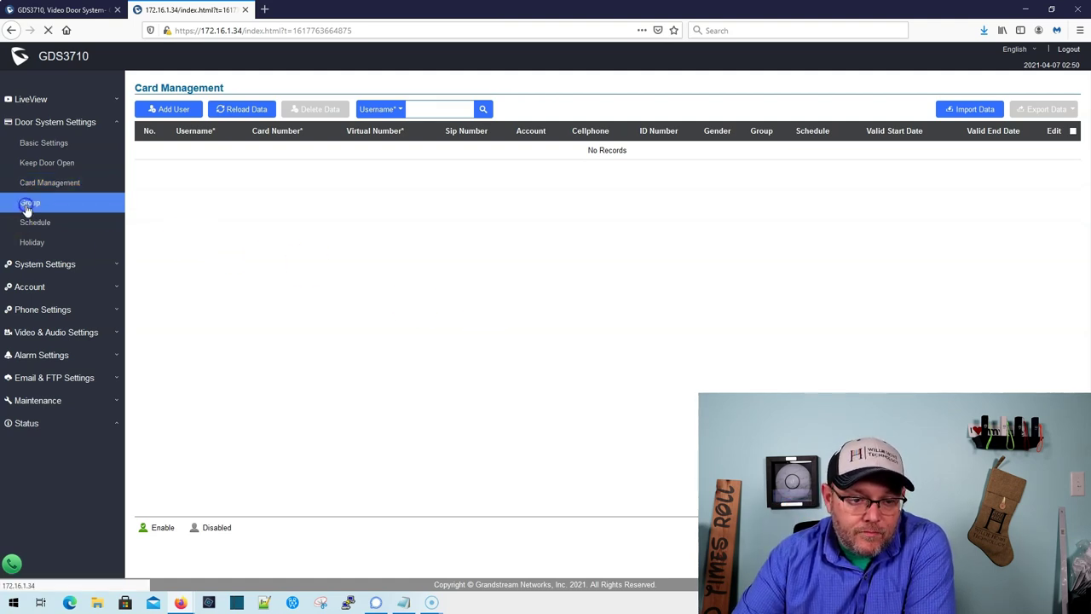
{"action": "left_click", "coordinate": [48, 223]}
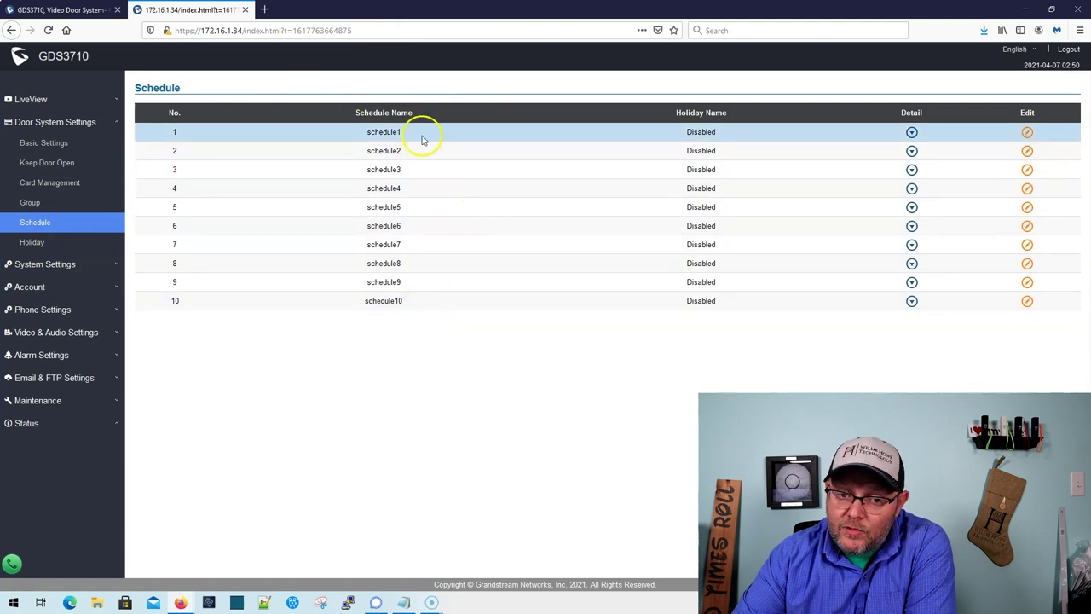
{"action": "left_click", "coordinate": [37, 243]}
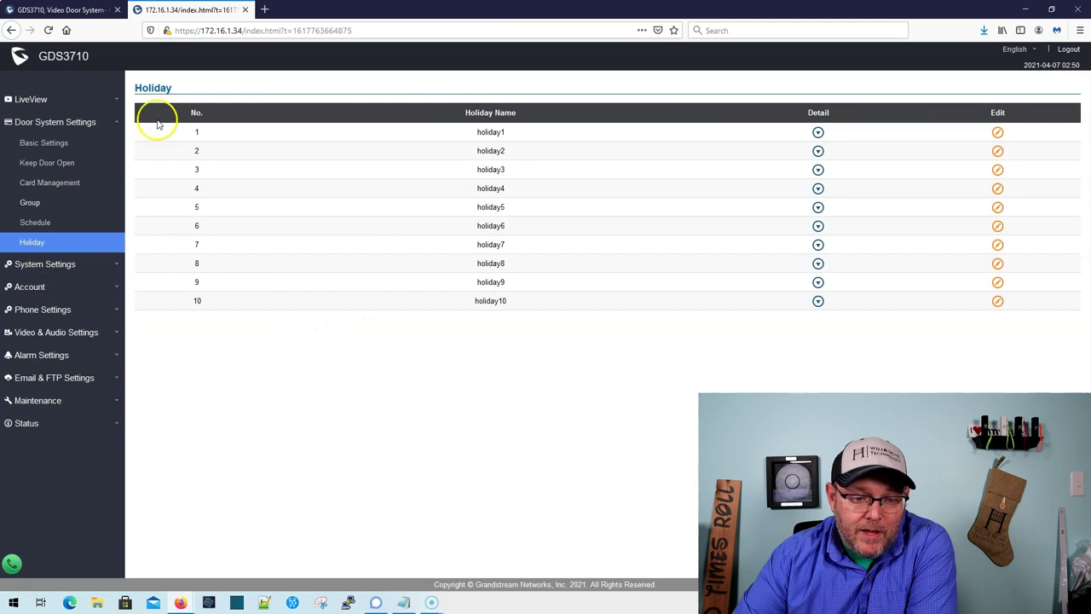
Review the system's date and time, network, access and user management settings.
{"action": "left_click", "coordinate": [47, 264]}
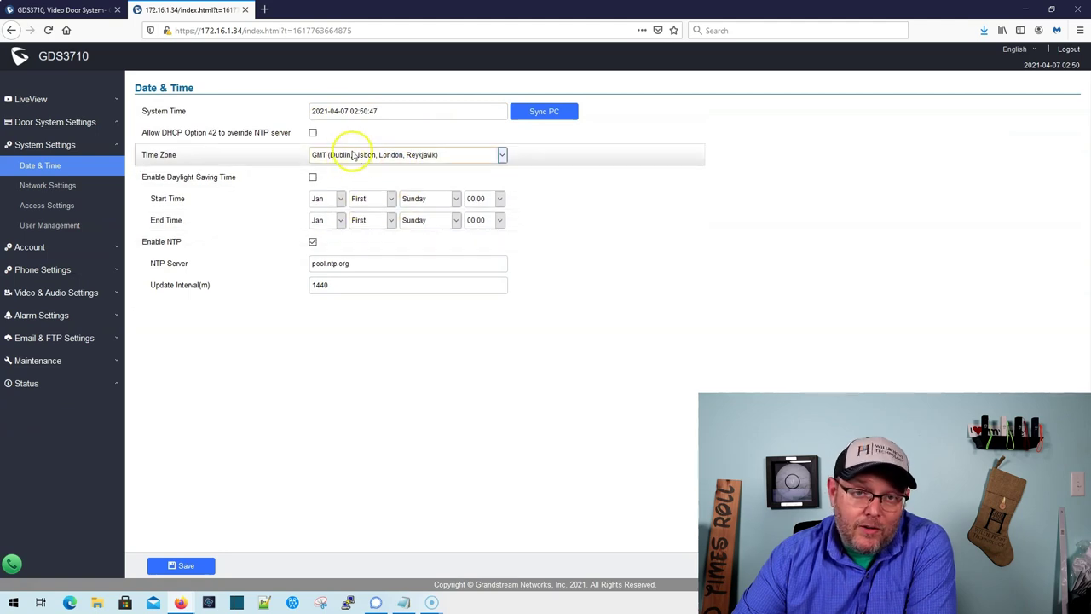
{"action": "left_click", "coordinate": [62, 190]}
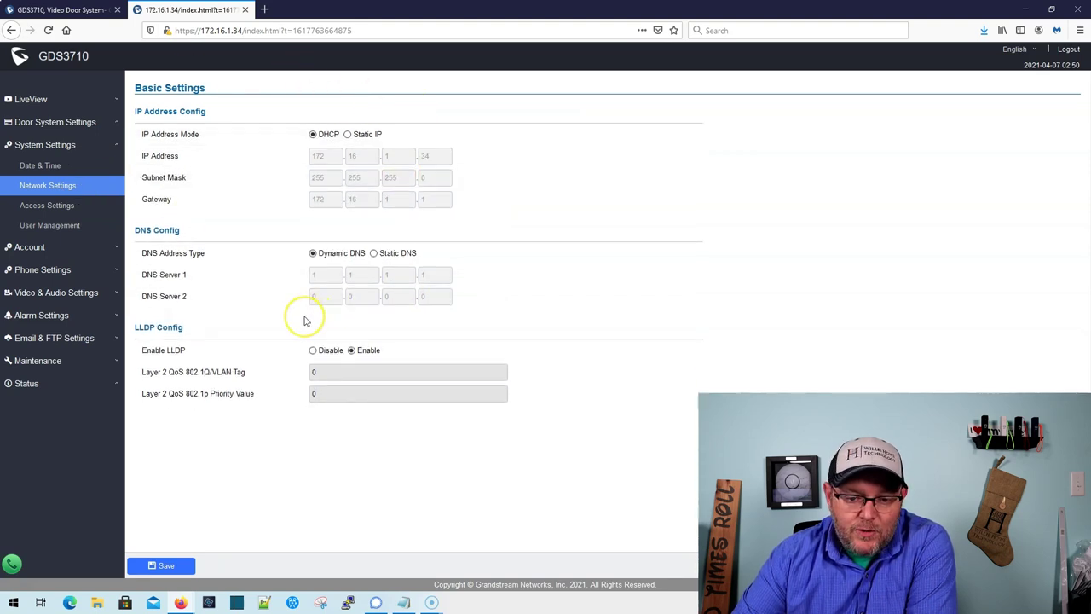
{"action": "left_click", "coordinate": [34, 205]}
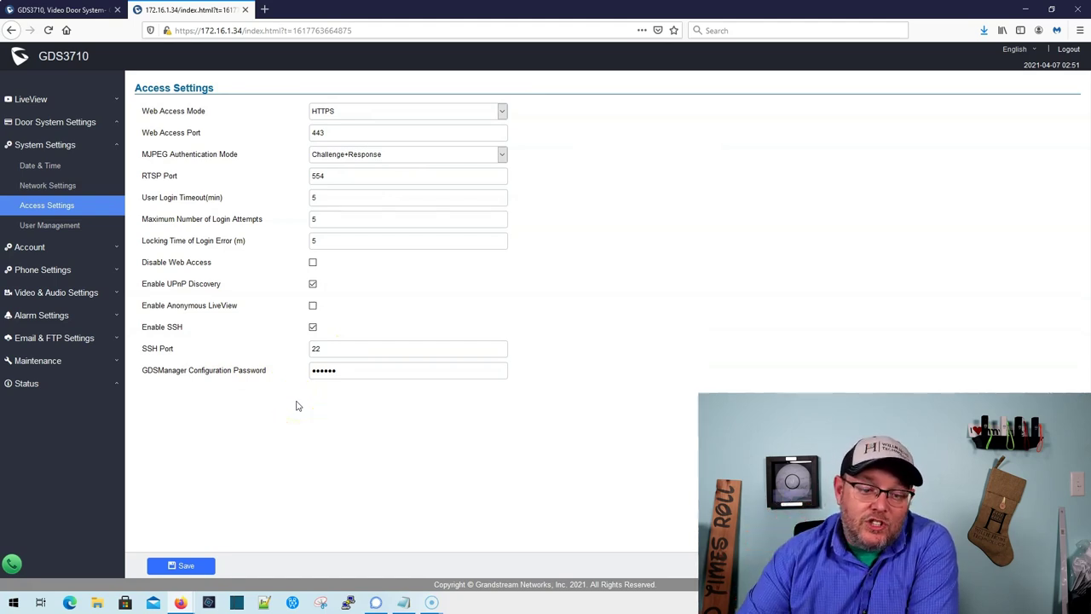
{"action": "left_click", "coordinate": [50, 227]}
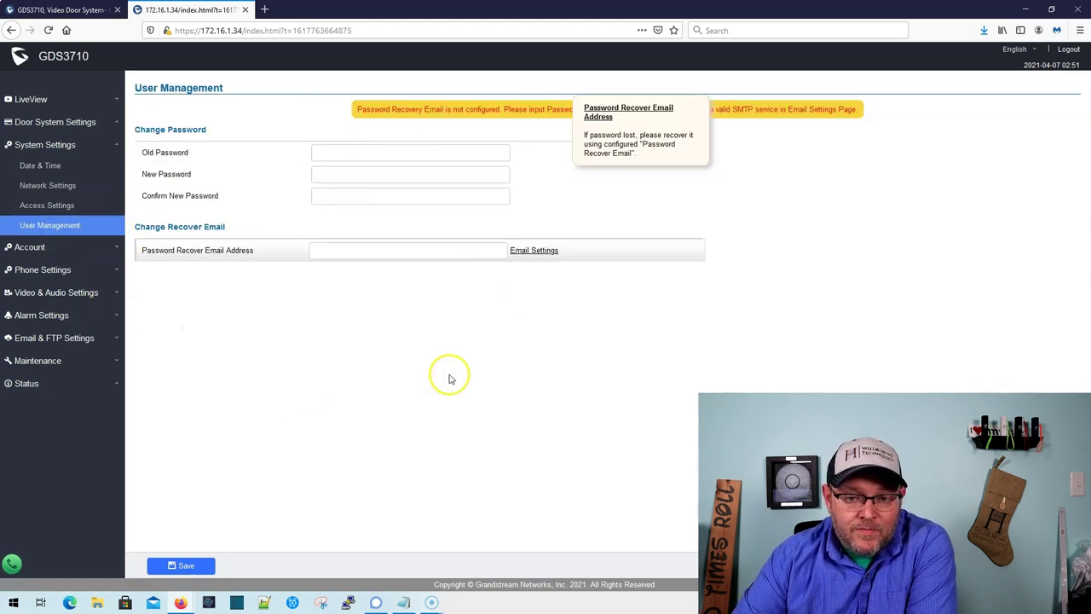
Review the SIP settings of Account 1, the general phone settings and the Account 1 white list.
{"action": "left_click", "coordinate": [32, 247]}
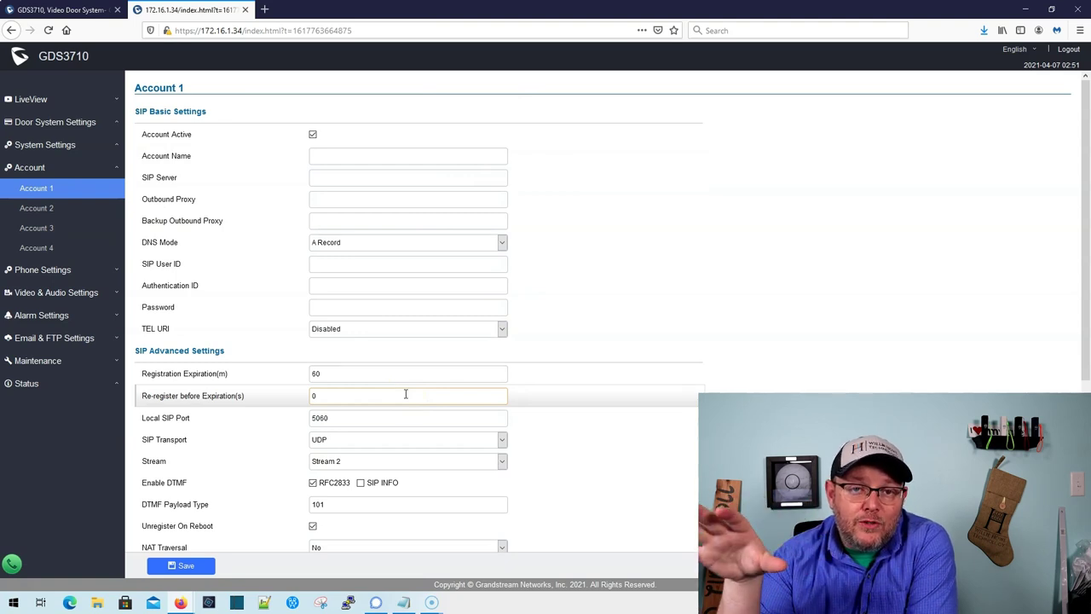
{"action": "left_click", "coordinate": [201, 344]}
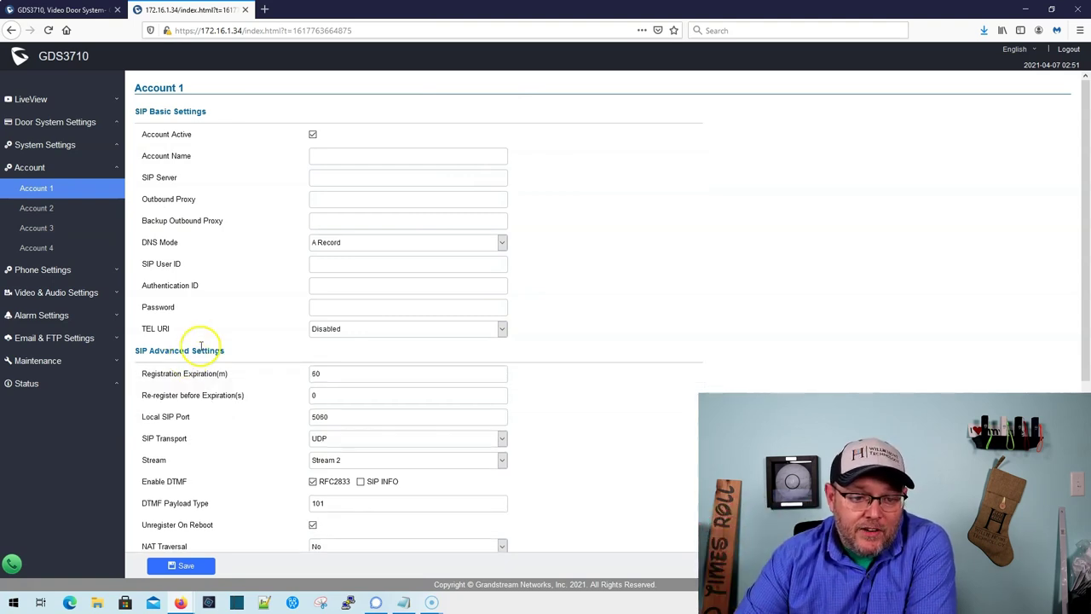
{"action": "left_click", "coordinate": [42, 271]}
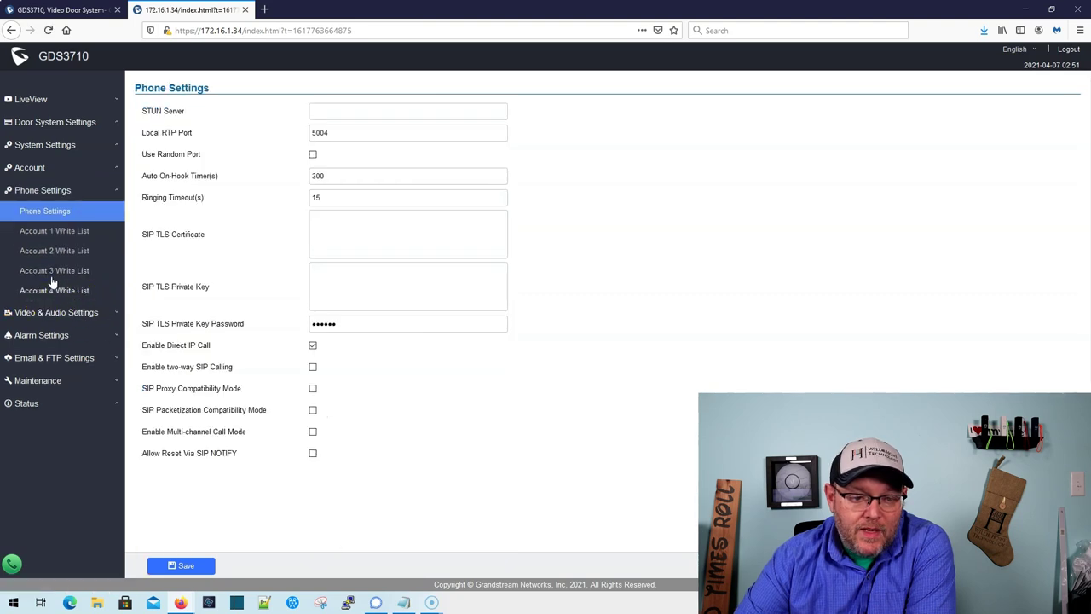
{"action": "left_click", "coordinate": [76, 231]}
{"action": "left_click", "coordinate": [56, 212]}
Review the video stream, OSD, CMOS and audio settings of the door station.
{"action": "left_click", "coordinate": [91, 315]}
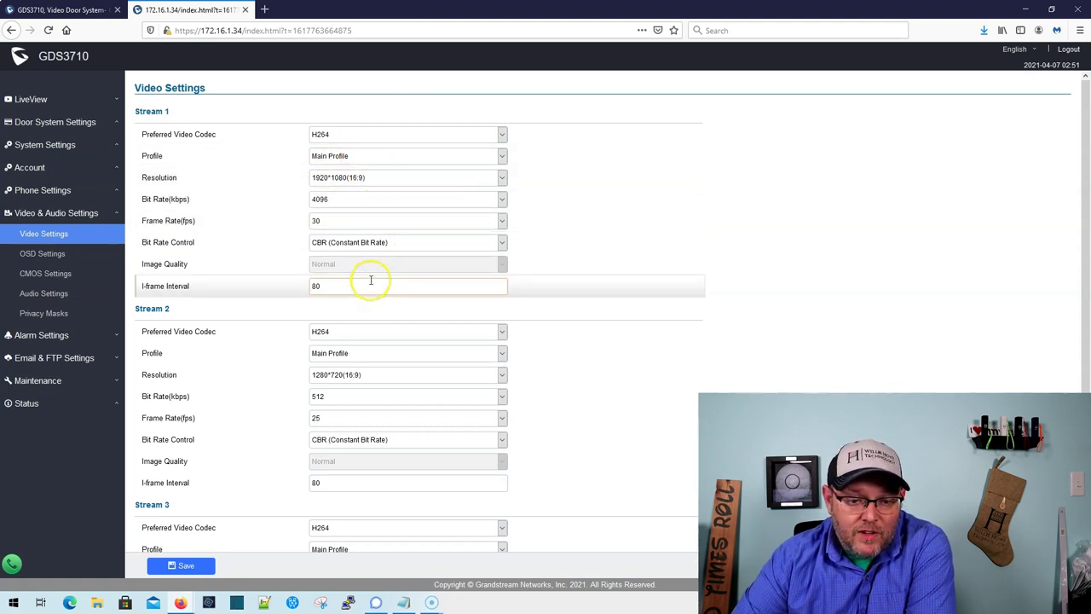
{"action": "scroll", "coordinate": [372, 349], "scroll_direction": "down", "scroll_amount": 1}
{"action": "scroll", "coordinate": [373, 345], "scroll_direction": "down", "scroll_amount": 3}
{"action": "scroll", "coordinate": [373, 345], "scroll_direction": "up", "scroll_amount": 3}
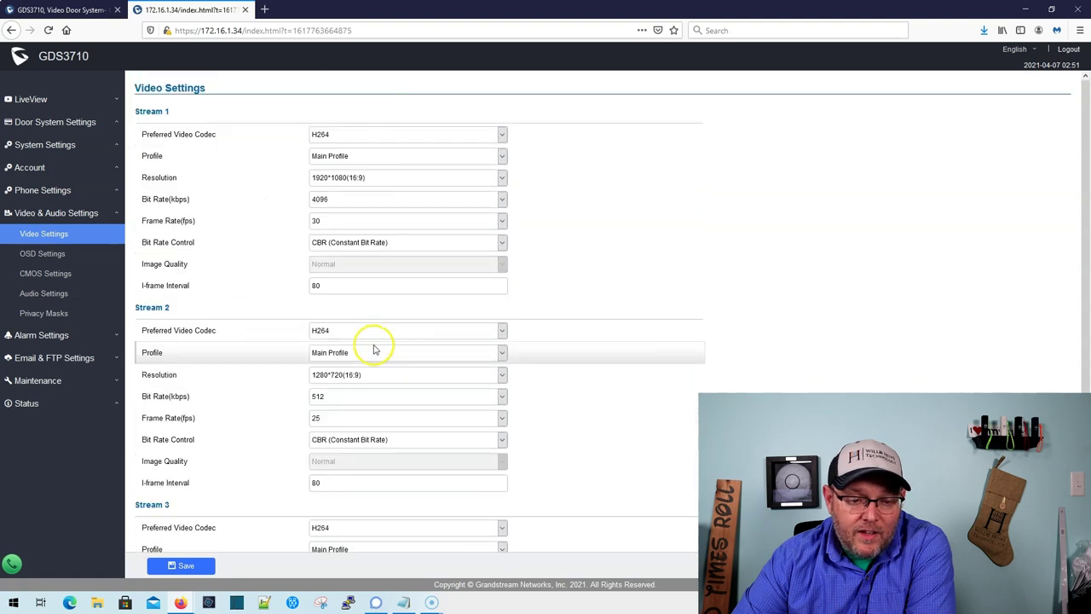
{"action": "left_click", "coordinate": [63, 260]}
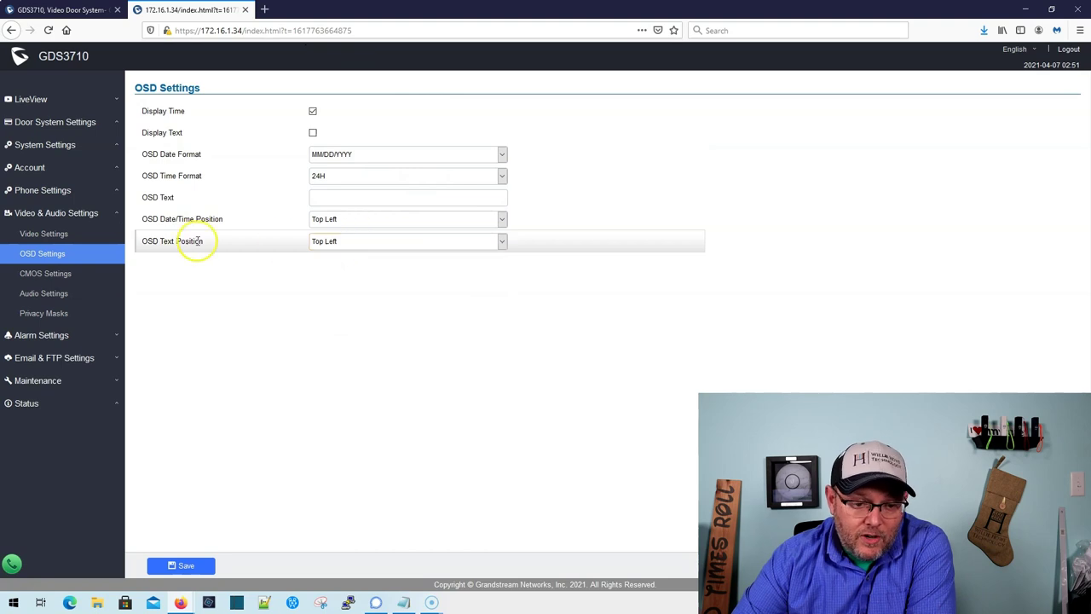
{"action": "left_click", "coordinate": [62, 279]}
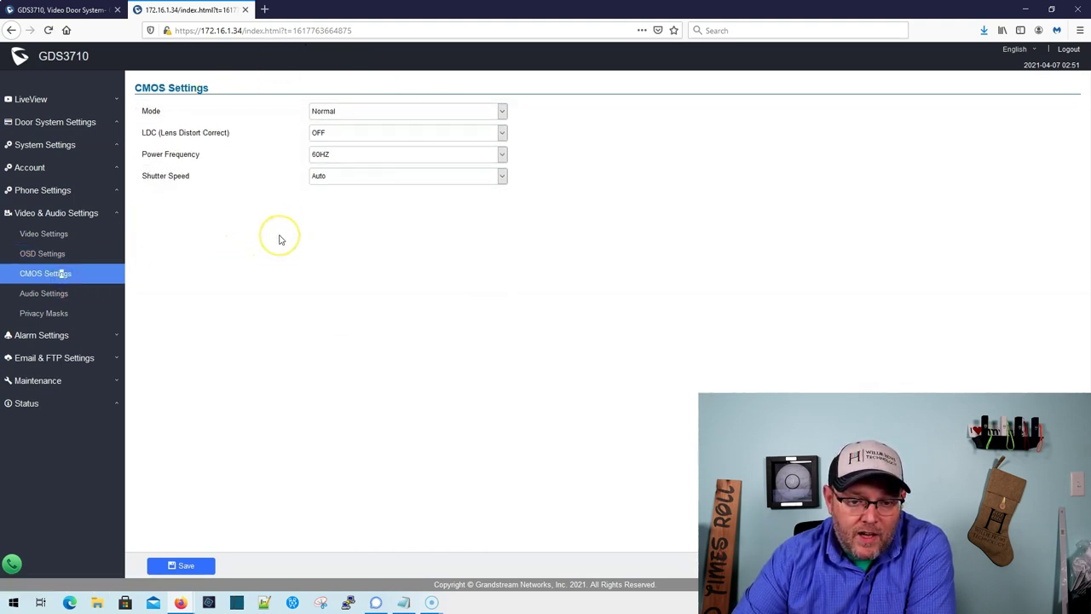
{"action": "left_click", "coordinate": [61, 295]}
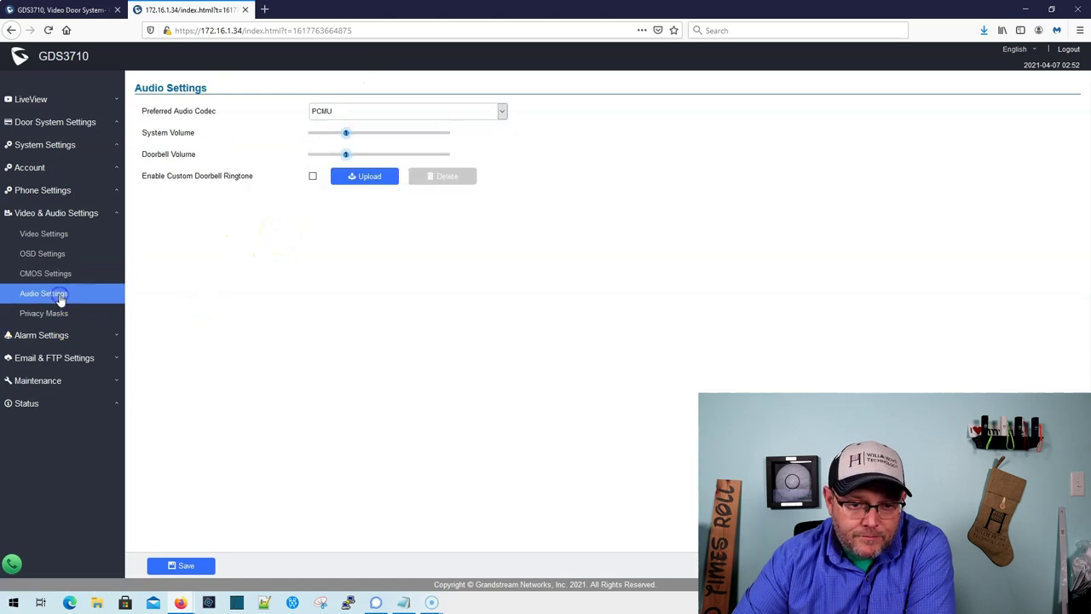
Review the preferred audio codec options and start the camera preview on the Privacy Masks page.
{"action": "left_click", "coordinate": [492, 114]}
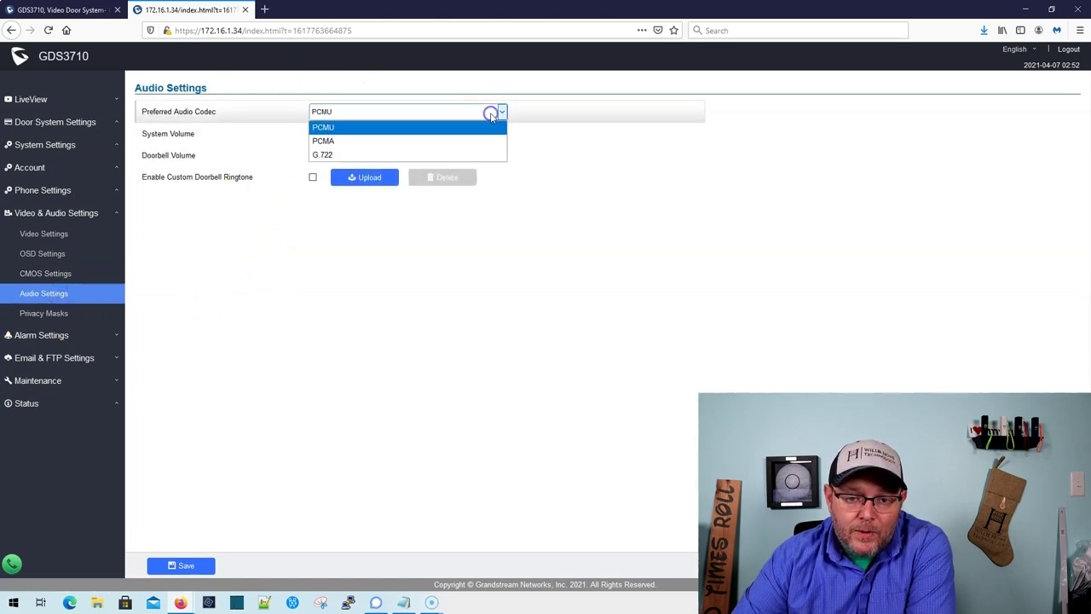
{"action": "left_click", "coordinate": [565, 361]}
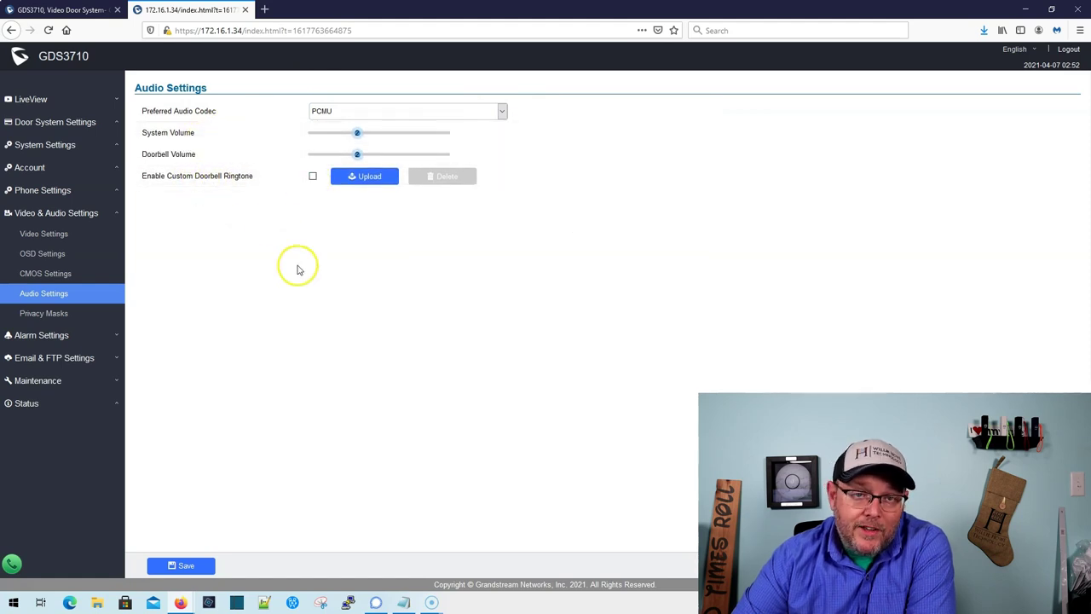
{"action": "left_click", "coordinate": [60, 313]}
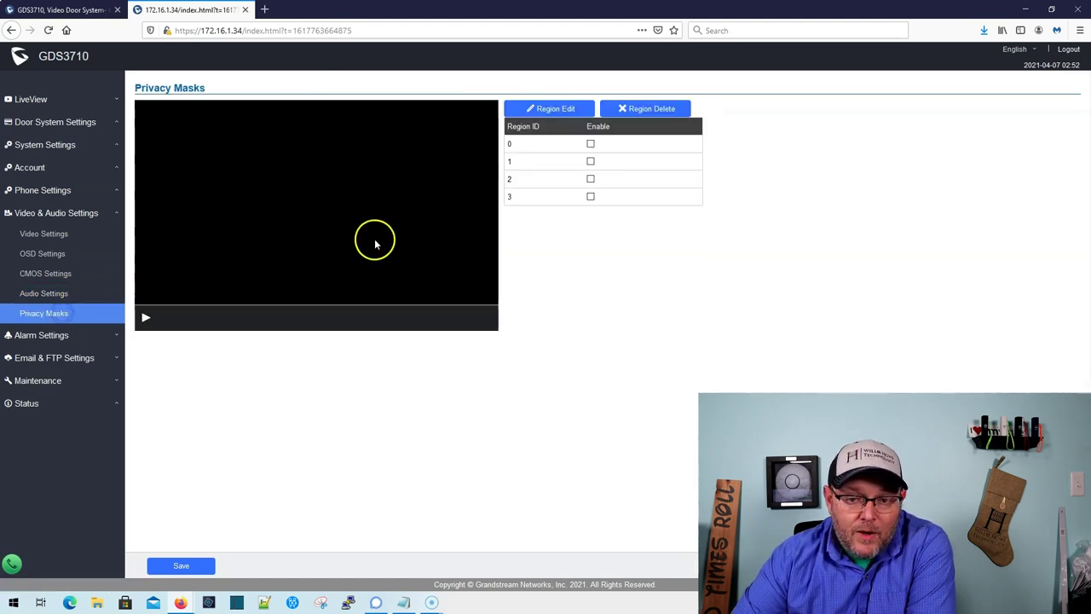
{"action": "left_click", "coordinate": [146, 319]}
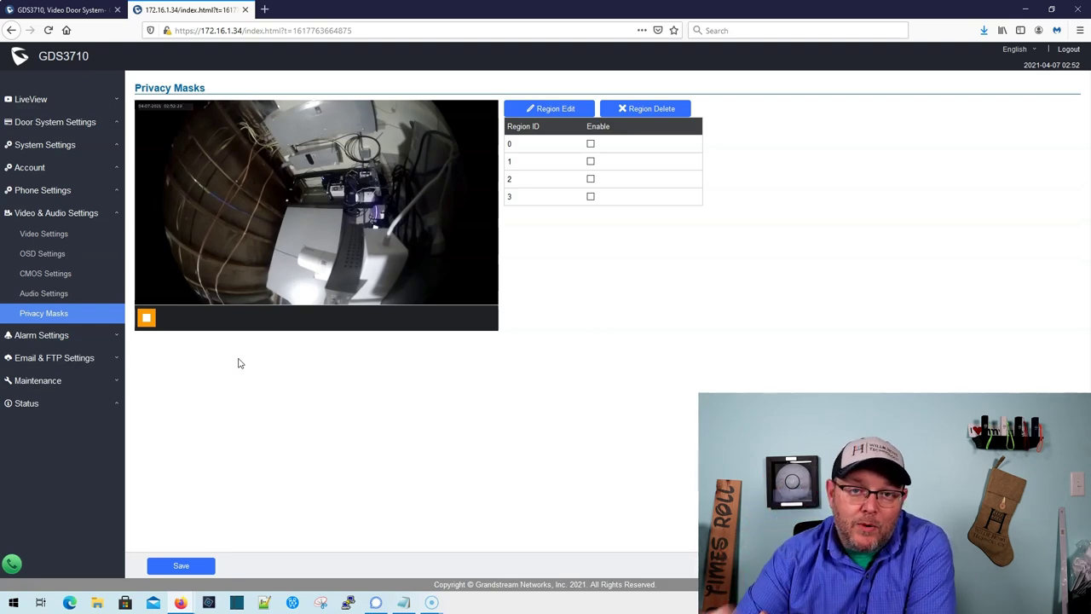
Review the alarm event settings for motion detection, digital inputs and output, silent alarm mode, hostage code and tamper alarm.
{"action": "left_click", "coordinate": [43, 335]}
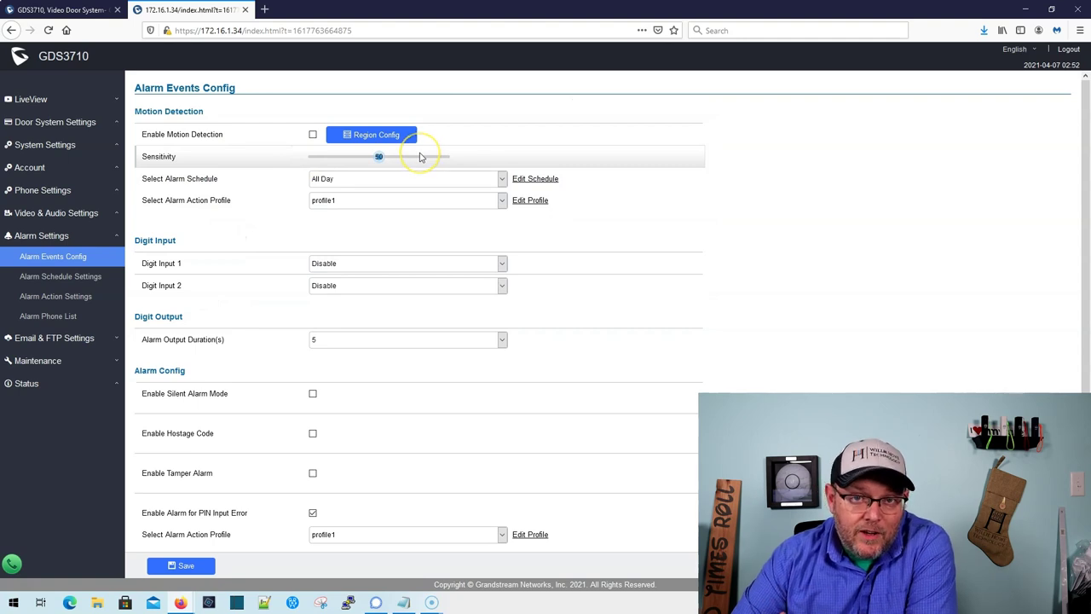
{"action": "left_click", "coordinate": [380, 226]}
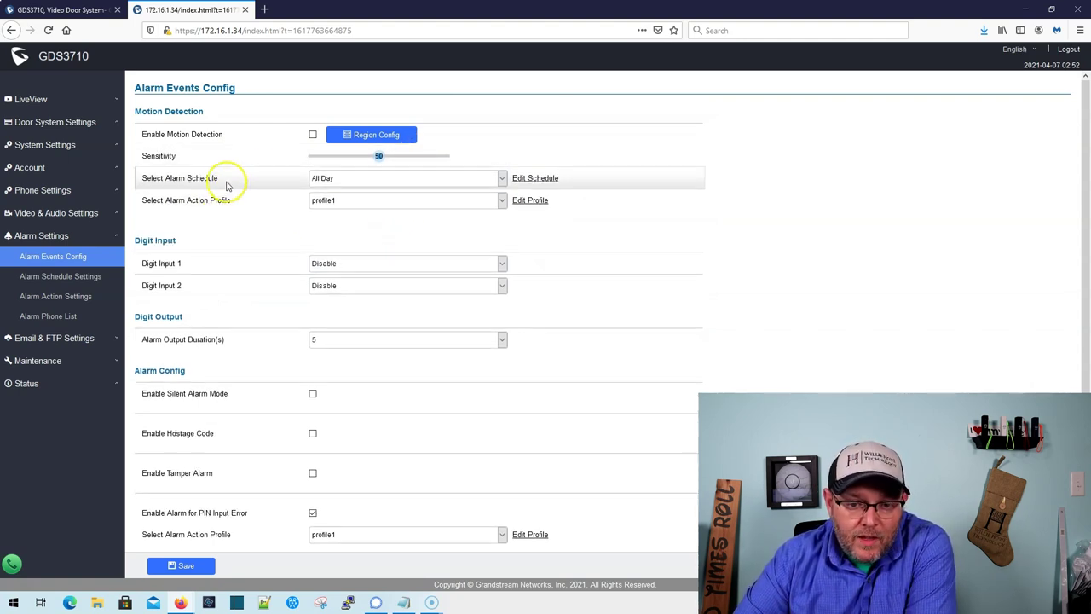
{"action": "scroll", "coordinate": [263, 237], "scroll_direction": "down", "scroll_amount": 1}
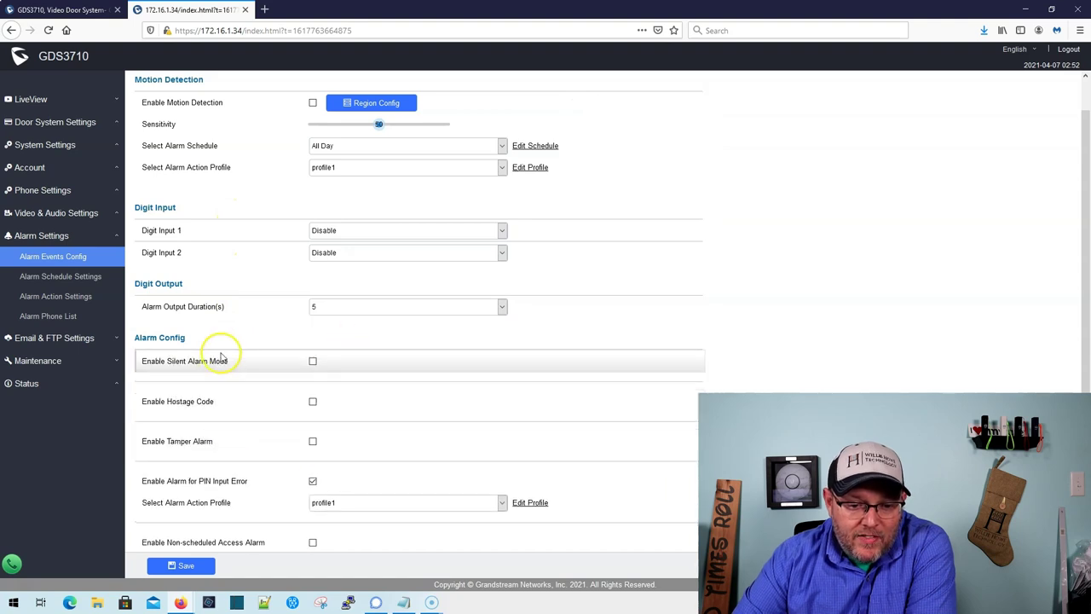
{"action": "mouse_move", "coordinate": [252, 401]}
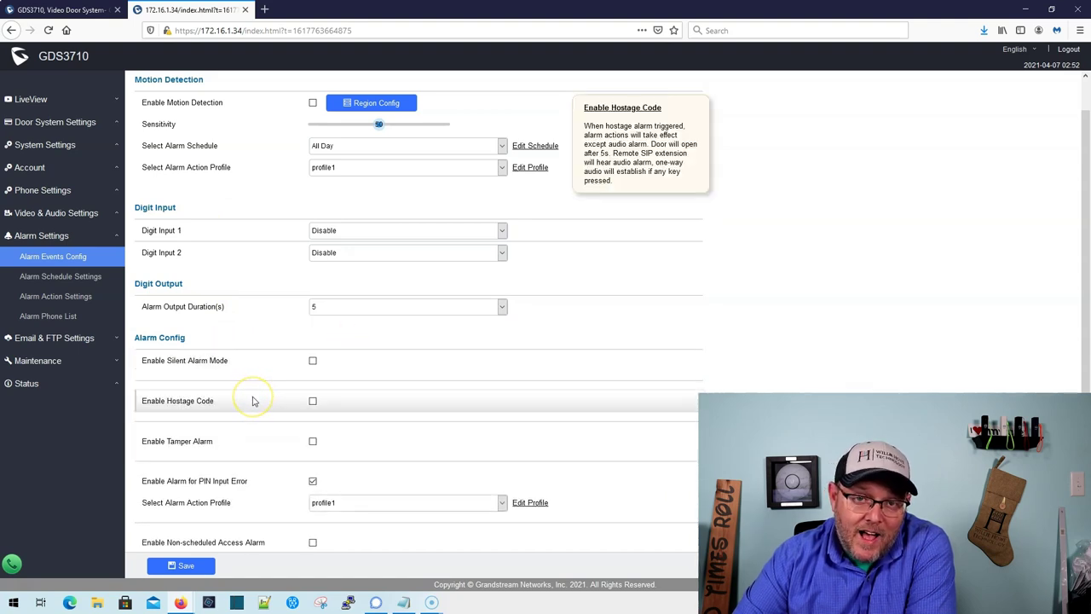
{"action": "mouse_move", "coordinate": [239, 452]}
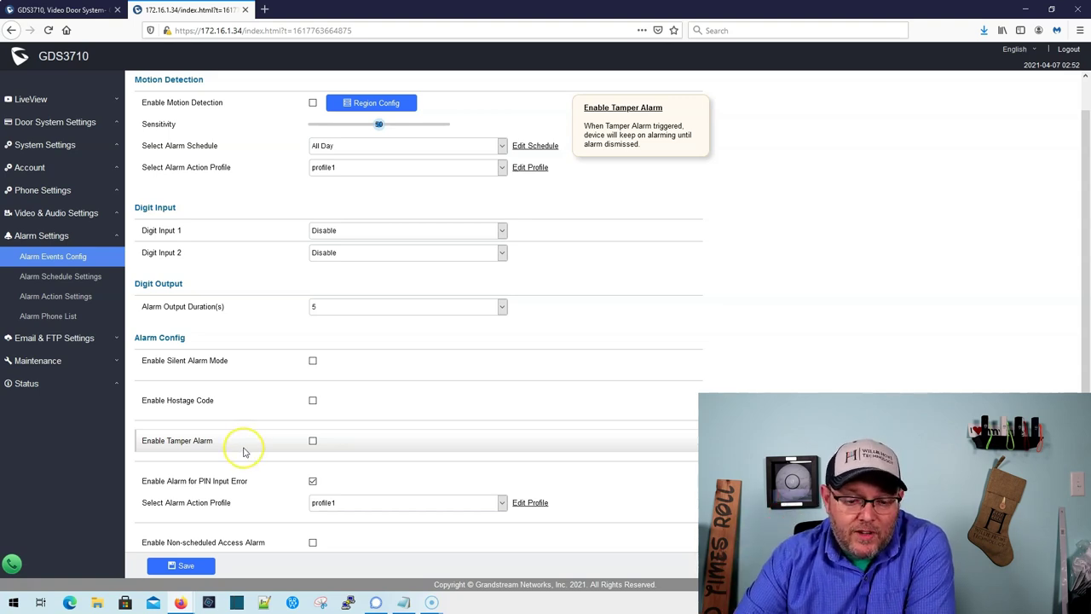
{"action": "scroll", "coordinate": [247, 444], "scroll_direction": "up", "scroll_amount": 1}
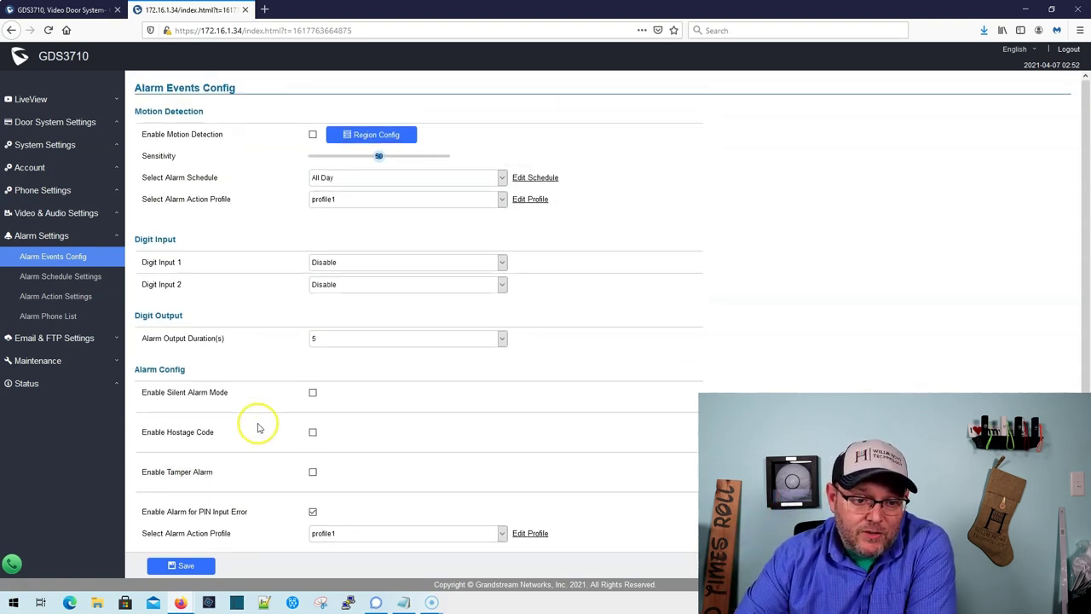
Review the alarm schedules, the details of alarm action profile1, the alarm phone list and the SMTP email settings.
{"action": "left_click", "coordinate": [57, 280]}
{"action": "left_click", "coordinate": [76, 299]}
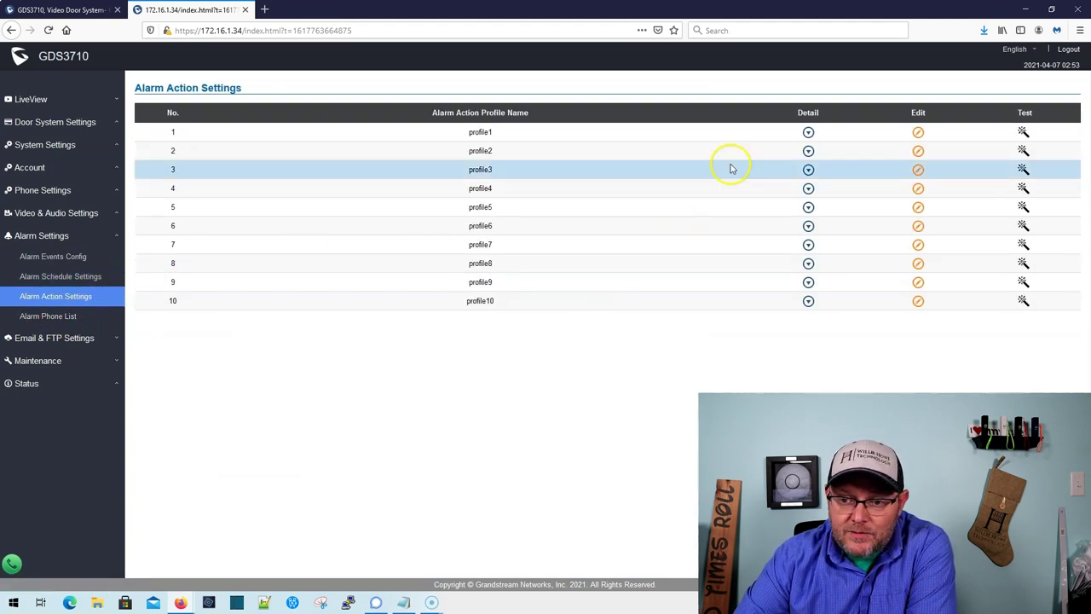
{"action": "left_click", "coordinate": [808, 134]}
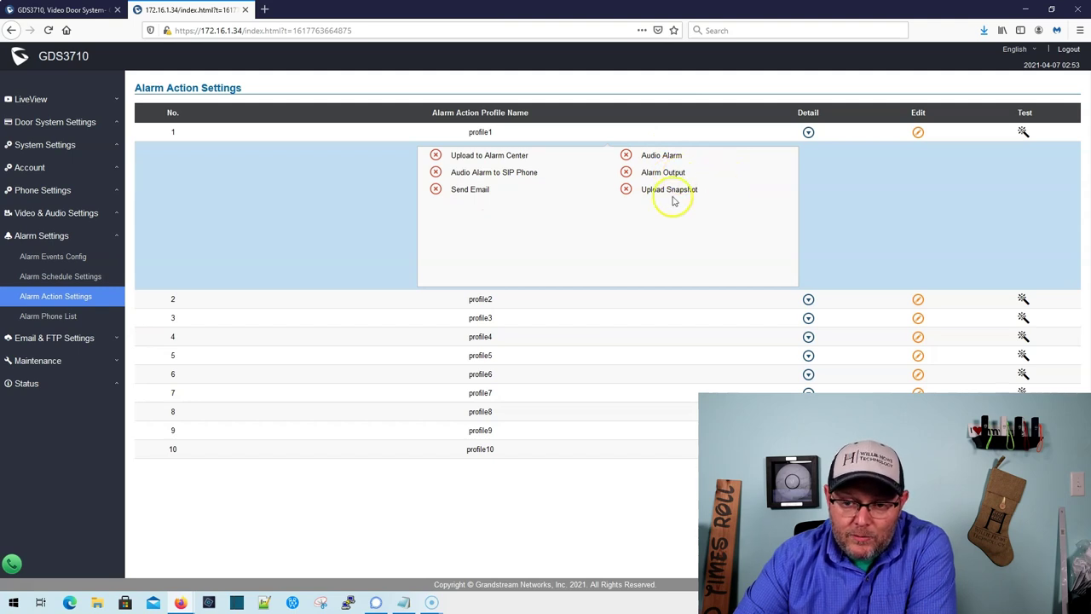
{"action": "left_click", "coordinate": [48, 316]}
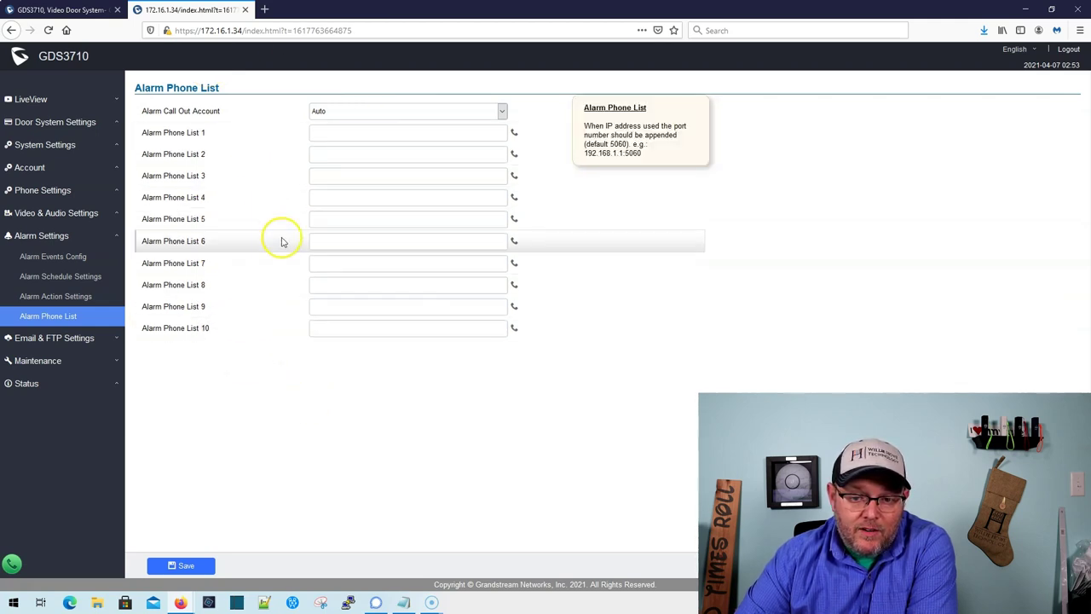
{"action": "left_click", "coordinate": [34, 338]}
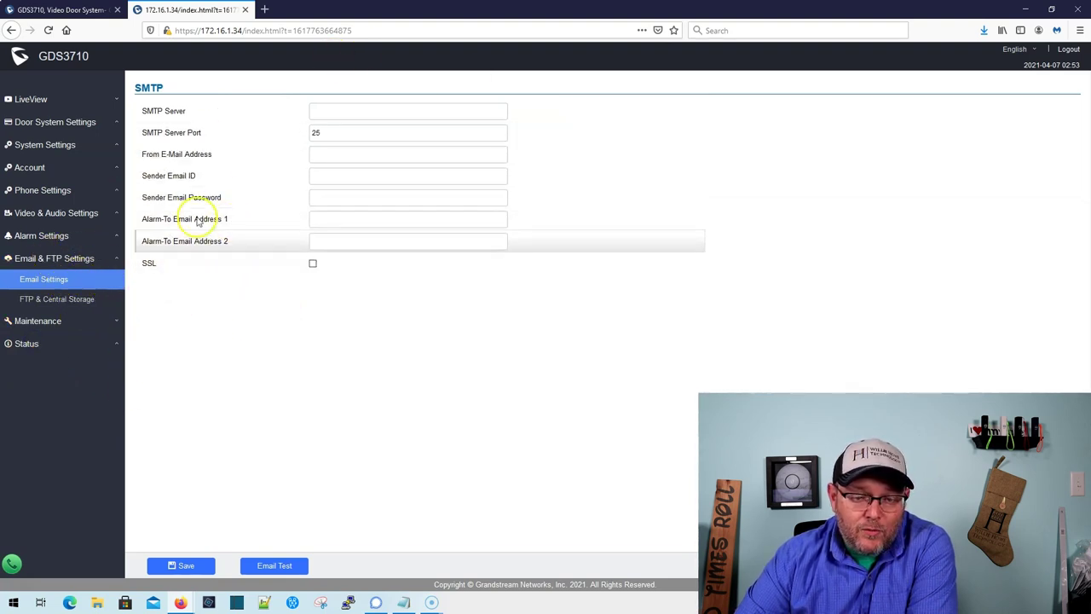
Set the firmware server path to firmware.grandstream.com in the maintenance upgrade settings, check the automatic upgrade options and save.
{"action": "left_click", "coordinate": [34, 321]}
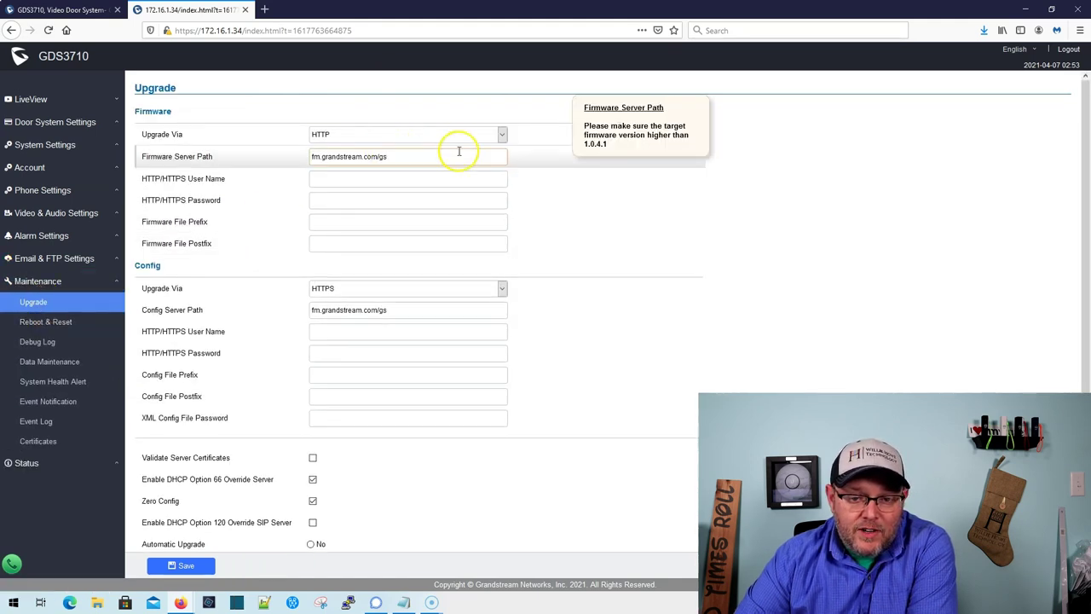
{"action": "left_click", "coordinate": [287, 157]}
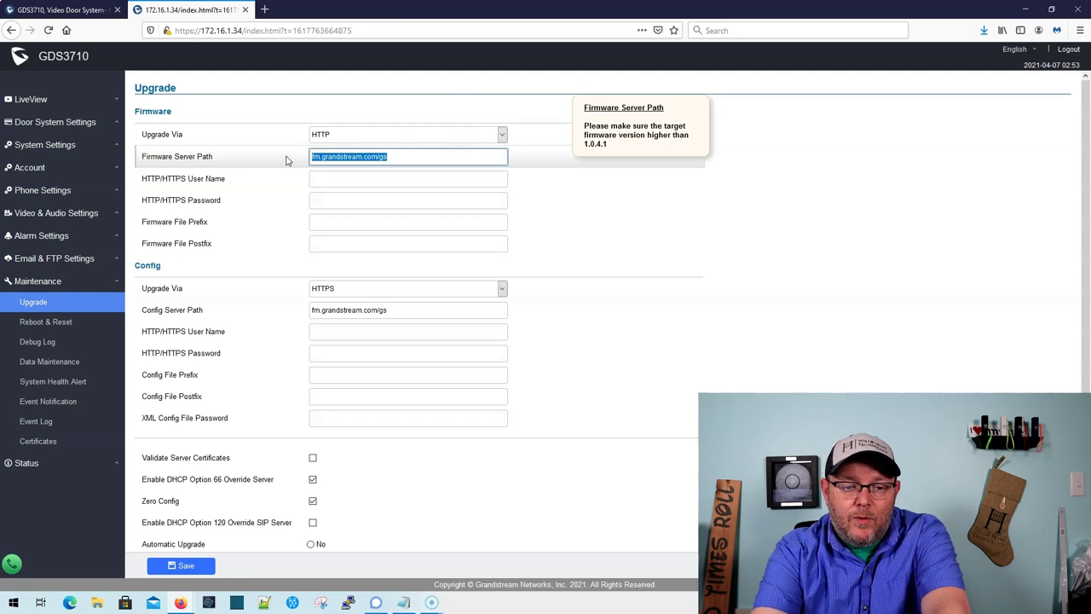
{"action": "type", "text": "firmware"}
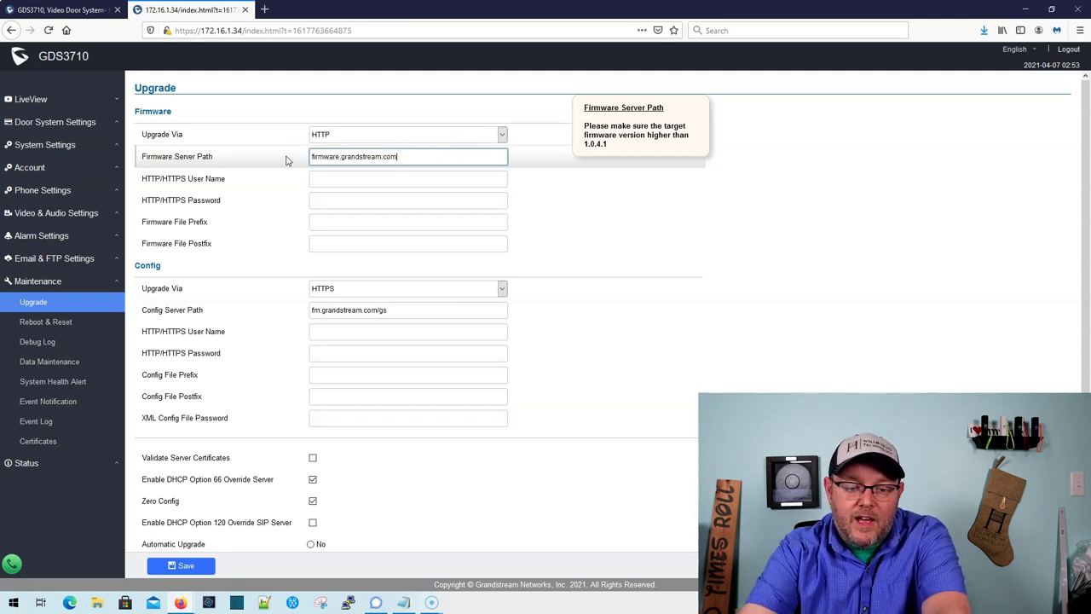
{"action": "left_click", "coordinate": [335, 176]}
{"action": "scroll", "coordinate": [409, 103], "scroll_direction": "down", "scroll_amount": 3}
{"action": "left_click", "coordinate": [260, 401]}
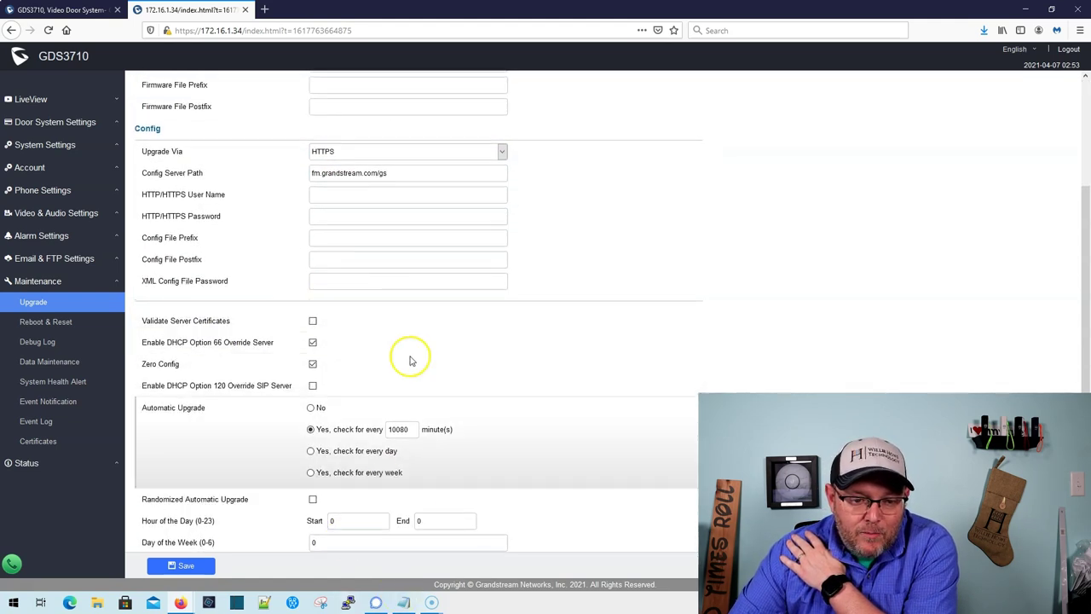
{"action": "left_click", "coordinate": [176, 565]}
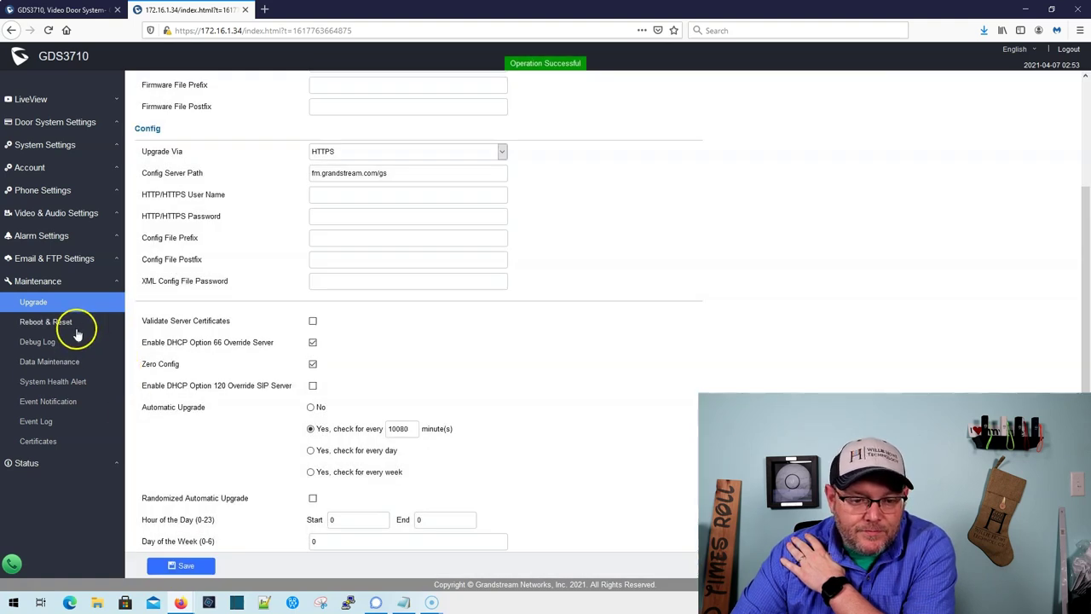
Review the reboot function and the data retention options available for a device reset.
{"action": "left_click", "coordinate": [68, 325]}
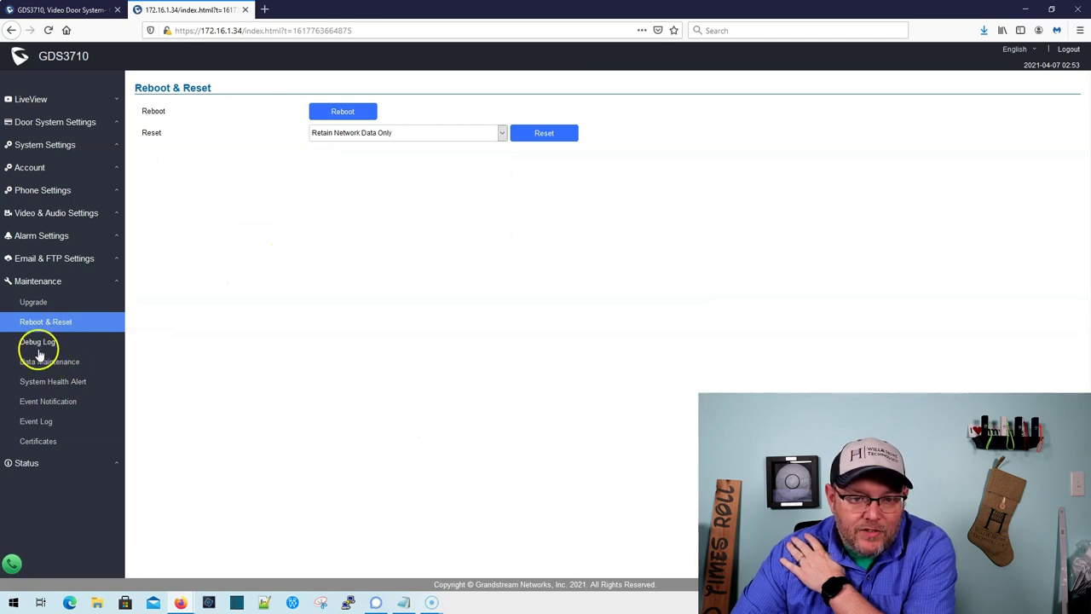
{"action": "left_click", "coordinate": [446, 134]}
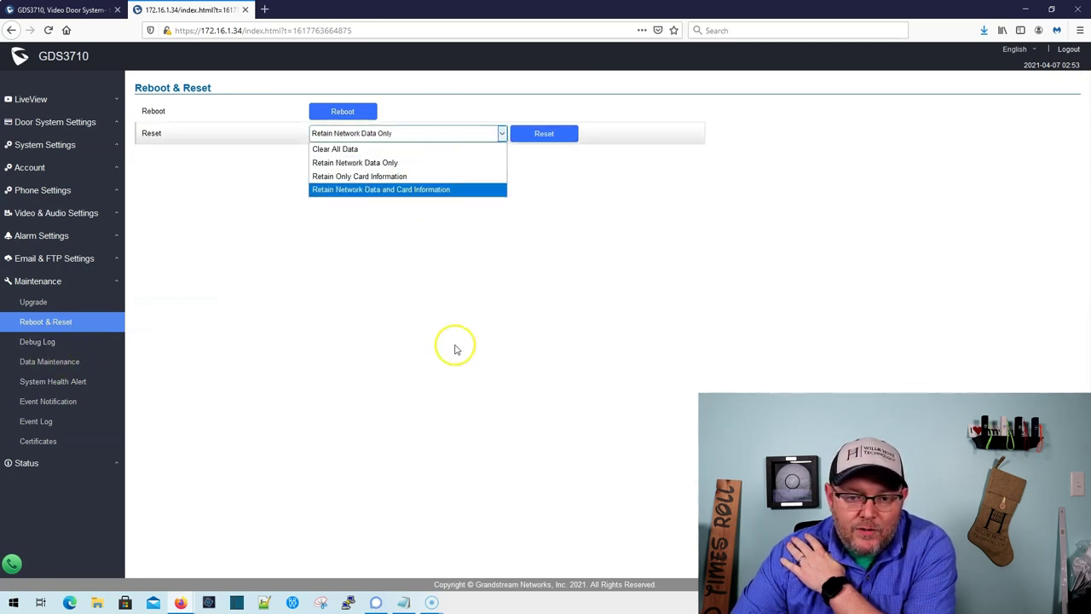
{"action": "left_click", "coordinate": [458, 384]}
Review the debug log, data maintenance, system health alert, event notification, event log and certificates pages.
{"action": "left_click", "coordinate": [49, 341]}
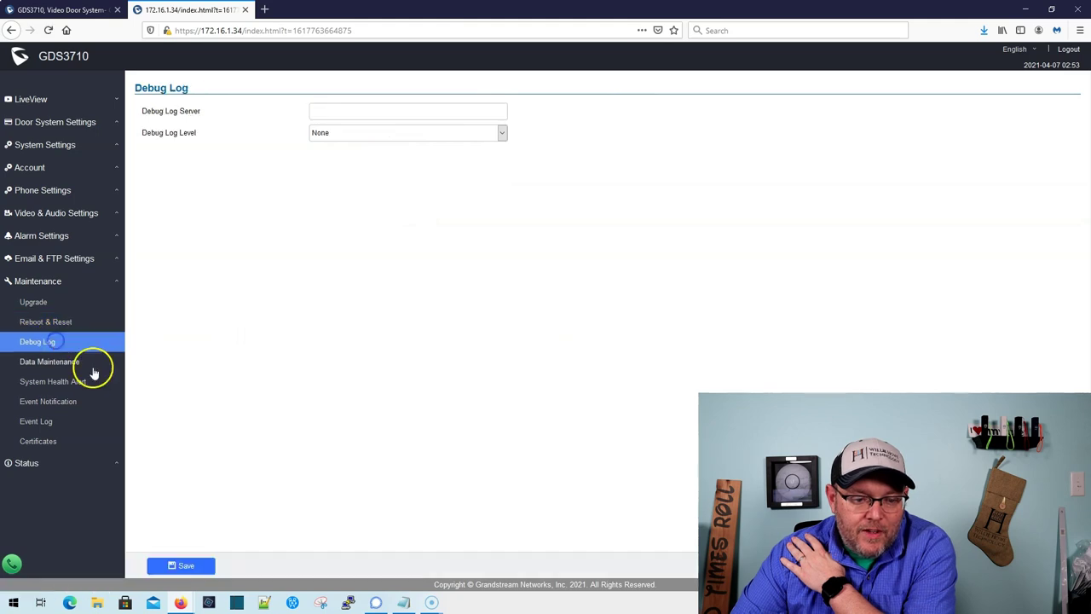
{"action": "left_click", "coordinate": [51, 361]}
{"action": "left_click", "coordinate": [71, 383]}
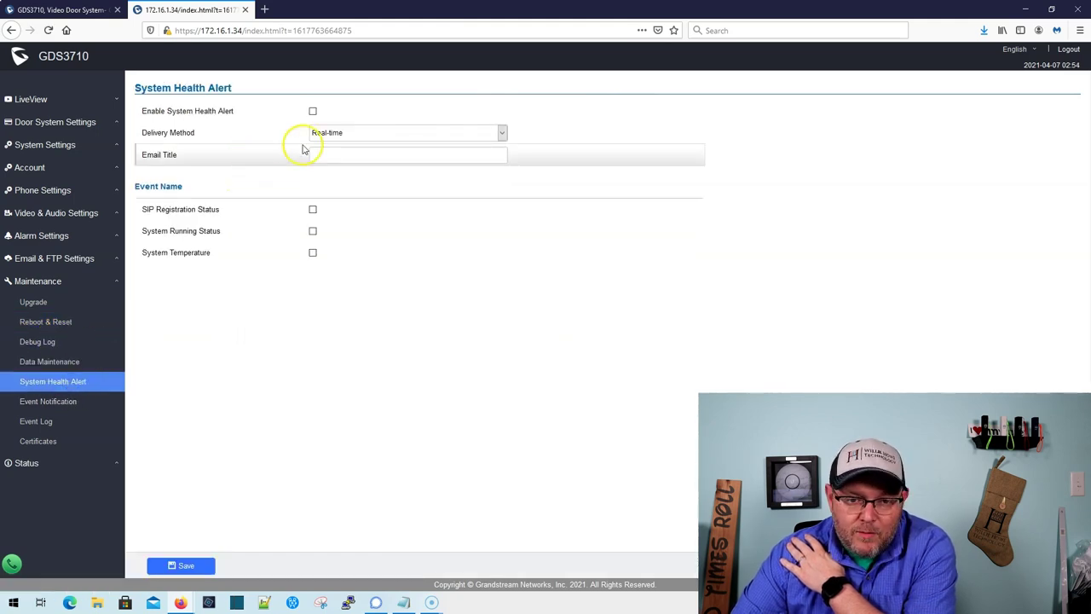
{"action": "left_click", "coordinate": [43, 403]}
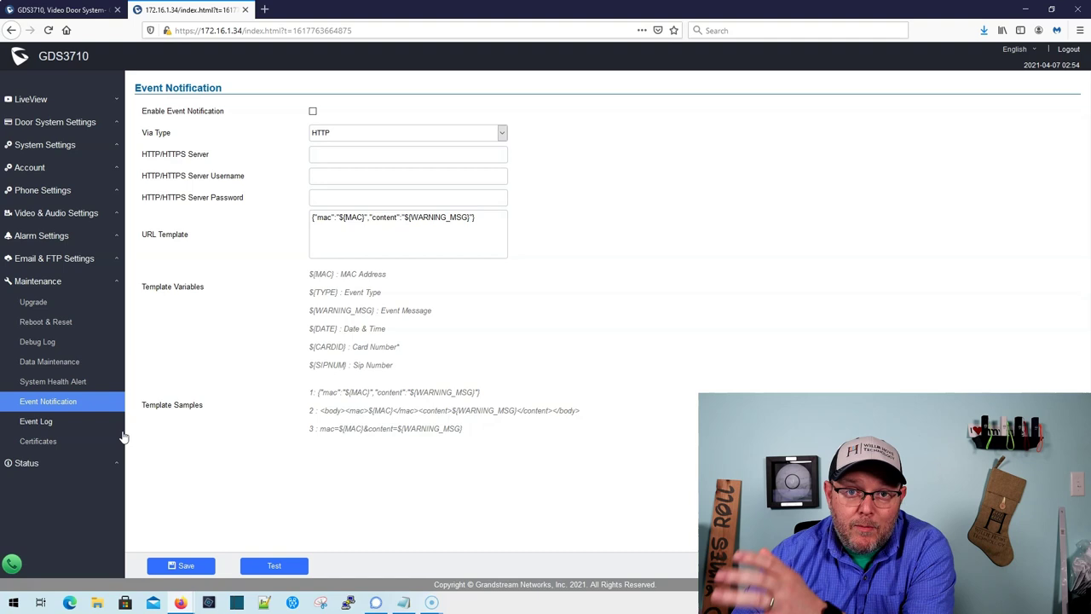
{"action": "left_click", "coordinate": [41, 421]}
{"action": "left_click", "coordinate": [47, 444]}
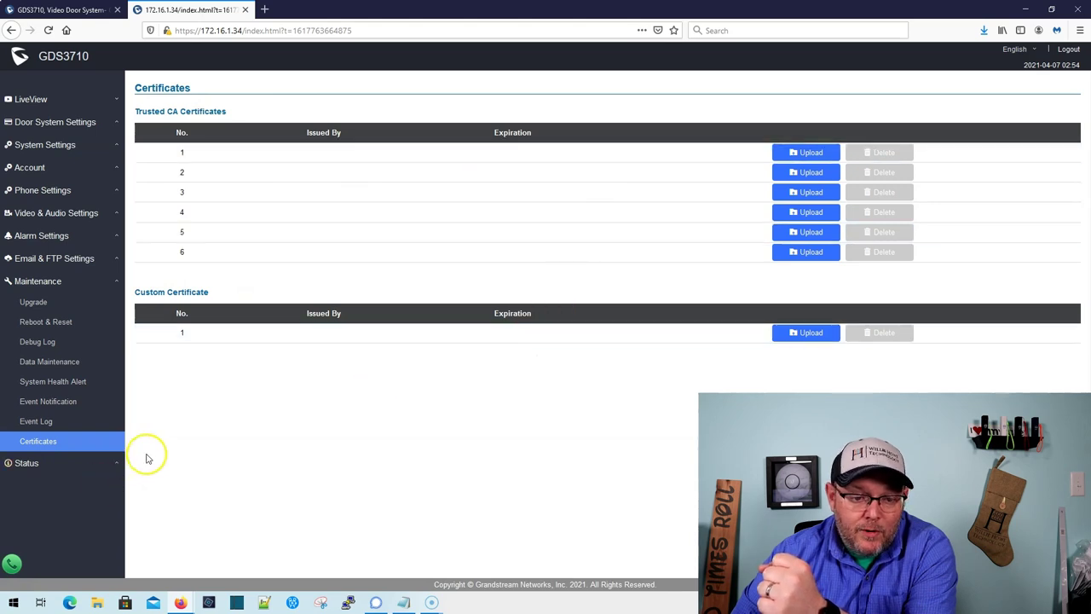
Review the account status, system information and network information, returning to the SIP account status.
{"action": "left_click", "coordinate": [56, 468]}
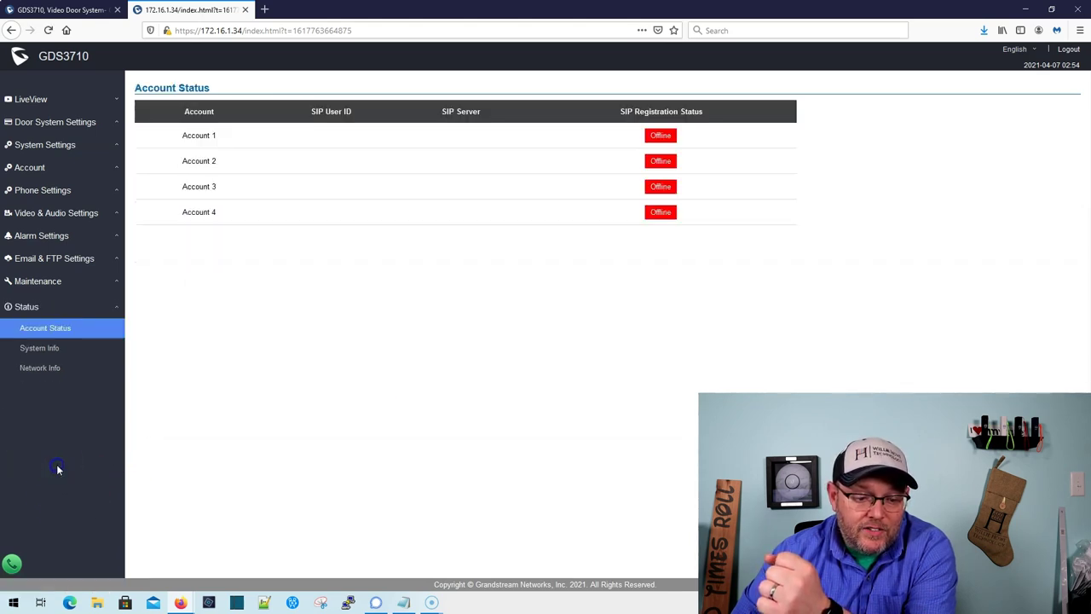
{"action": "left_click", "coordinate": [64, 346]}
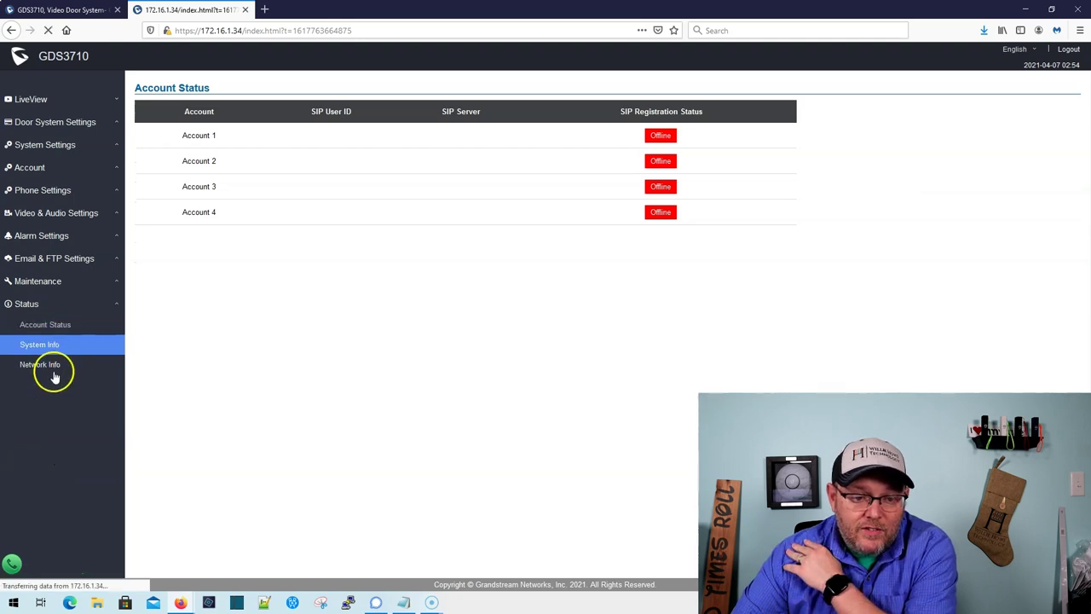
{"action": "left_click", "coordinate": [54, 366]}
{"action": "left_click", "coordinate": [63, 325]}
{"action": "left_click", "coordinate": [59, 303]}
{"action": "left_click", "coordinate": [71, 300]}
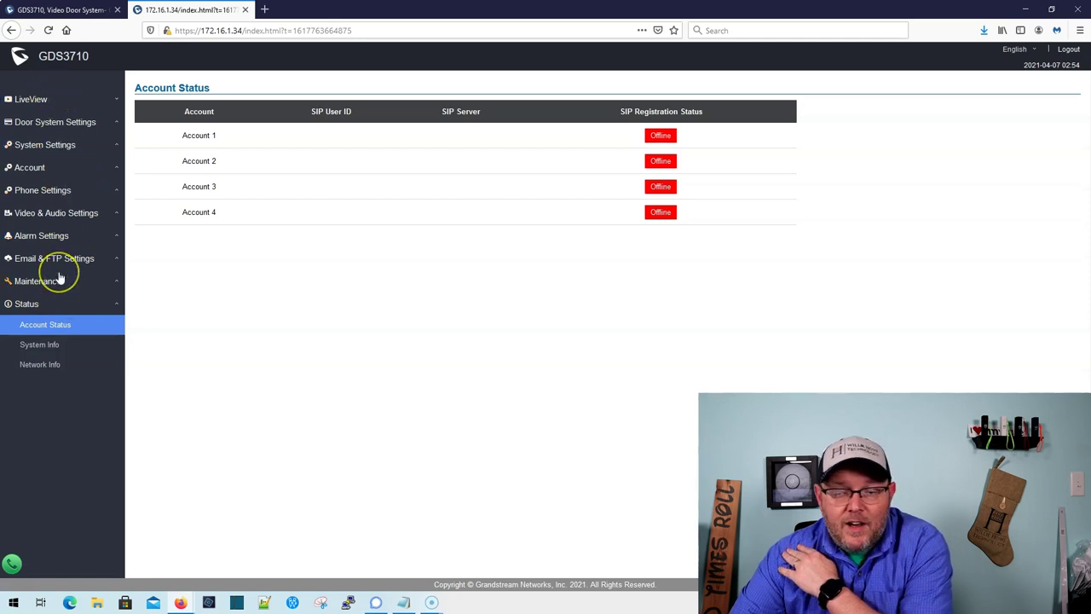